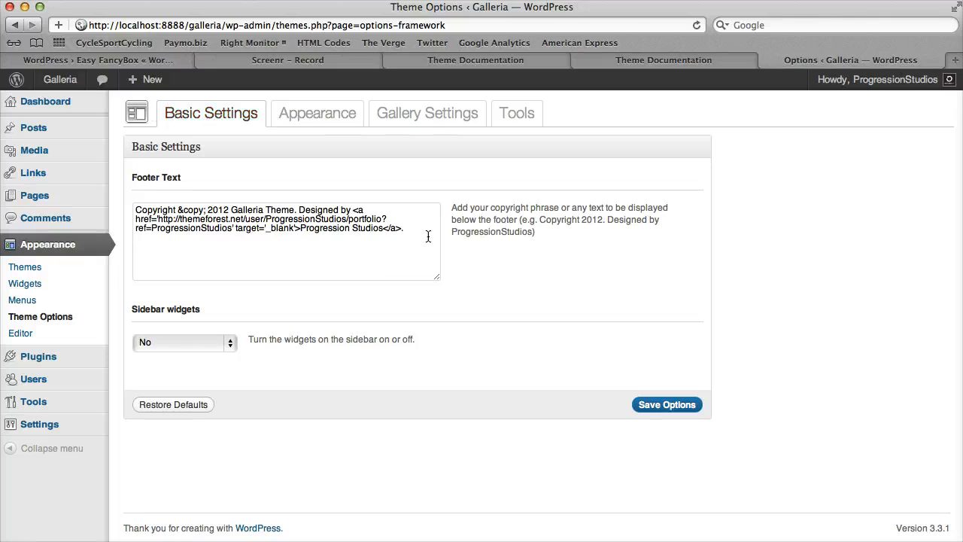
# Step: Examine the Footer Text setting and compare it with the copyright line on the Galleria site opened in a new browser tab
pyautogui.moveTo(428, 237); pyautogui.dragTo(121, 216)
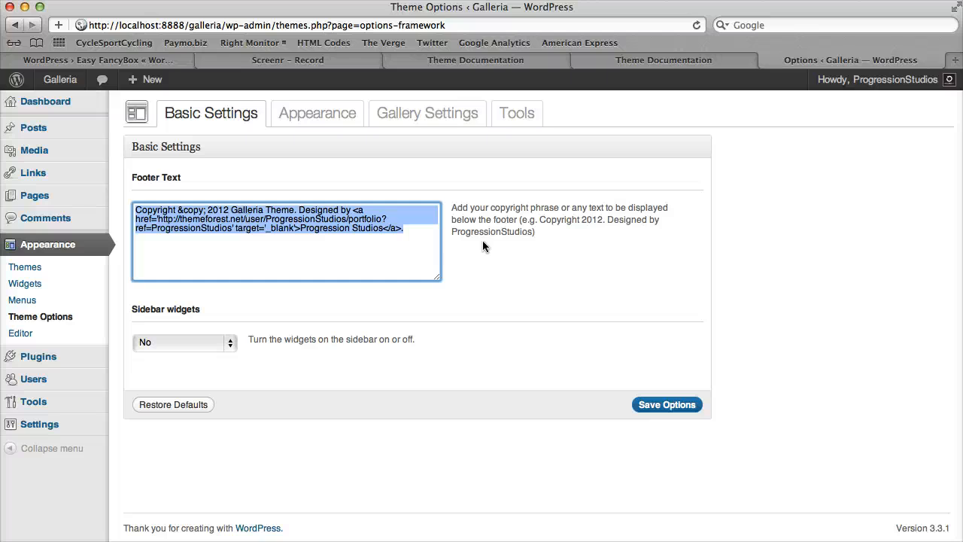
pyautogui.click(355, 227)
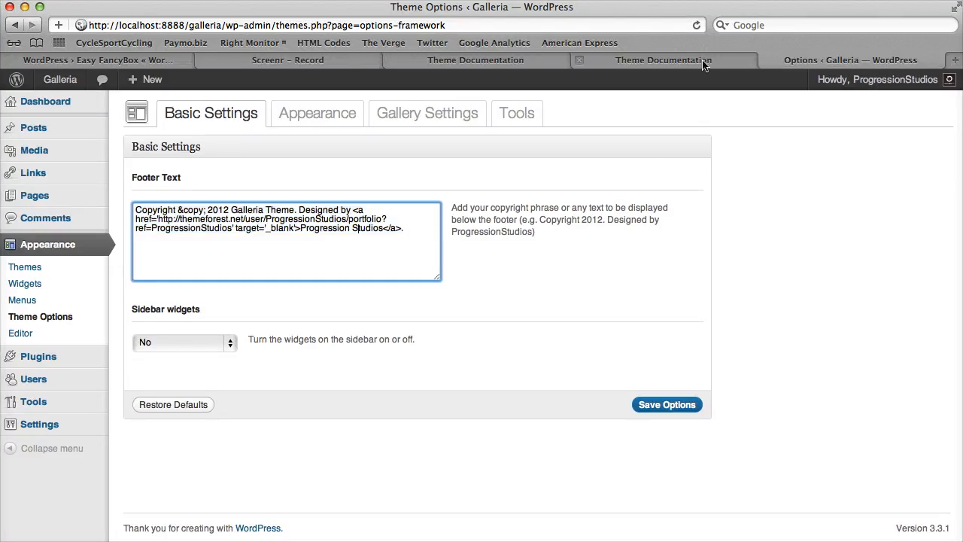
pyautogui.rightClick(50, 79)
pyautogui.click(119, 104)
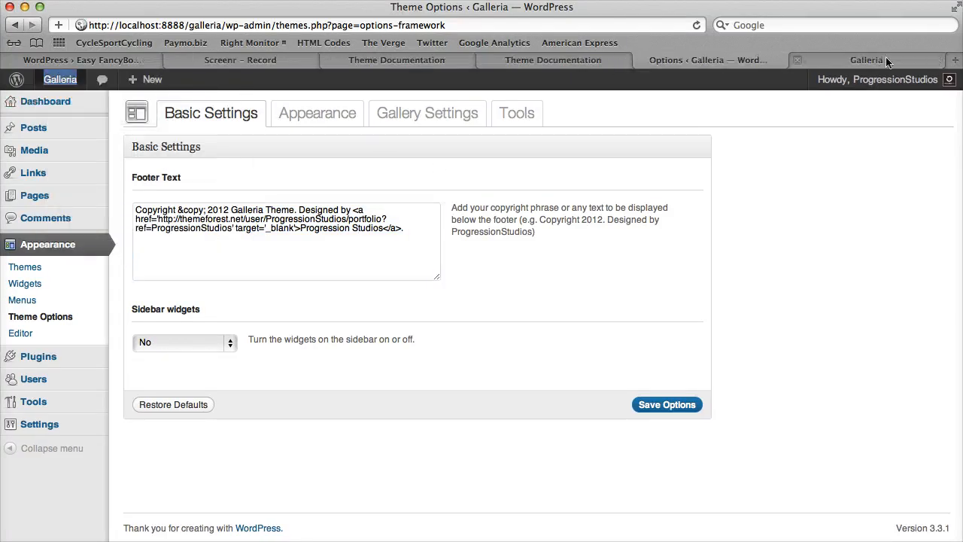
pyautogui.click(865, 59)
pyautogui.scroll(-3, 701, 344)
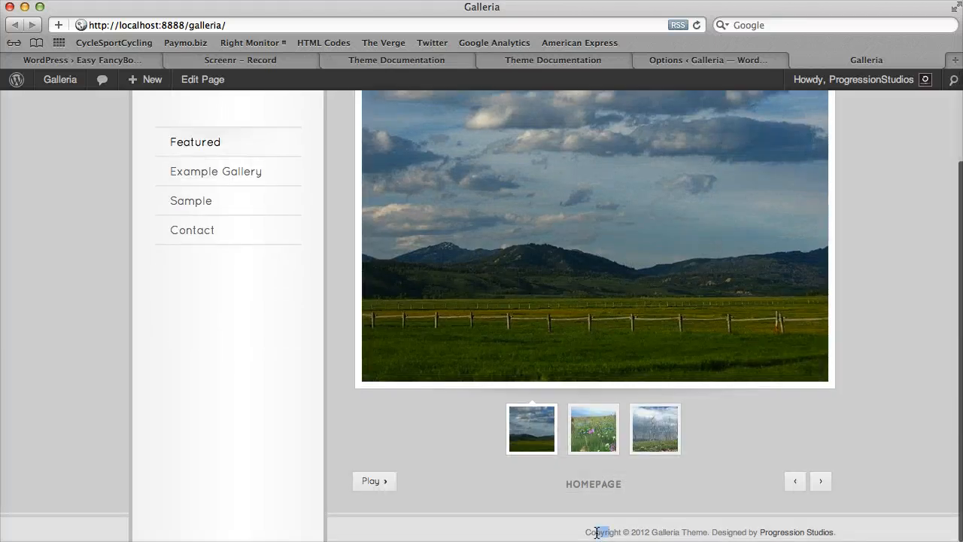
pyautogui.moveTo(587, 532); pyautogui.dragTo(835, 532)
pyautogui.click(750, 61)
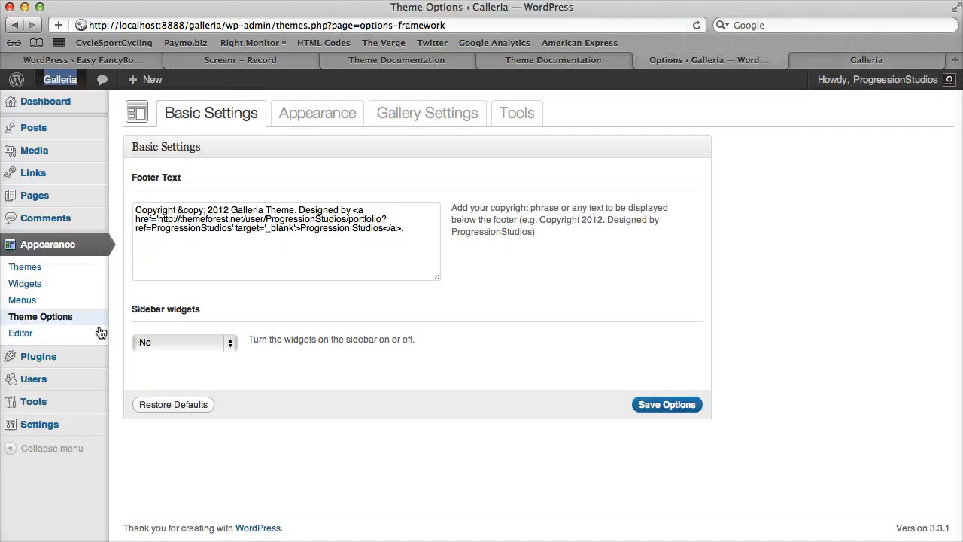
pyautogui.click(132, 308)
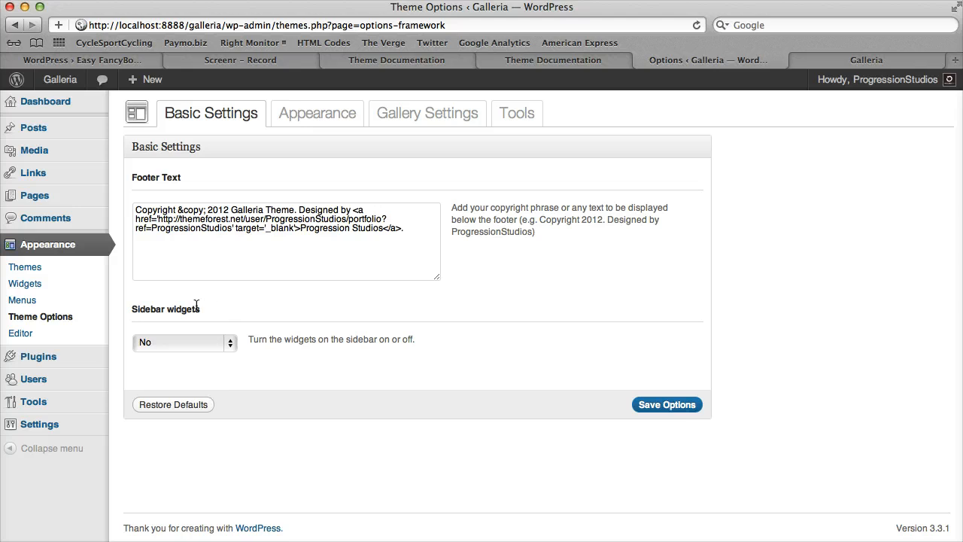
pyautogui.tripleClick(198, 307)
pyautogui.click(209, 306)
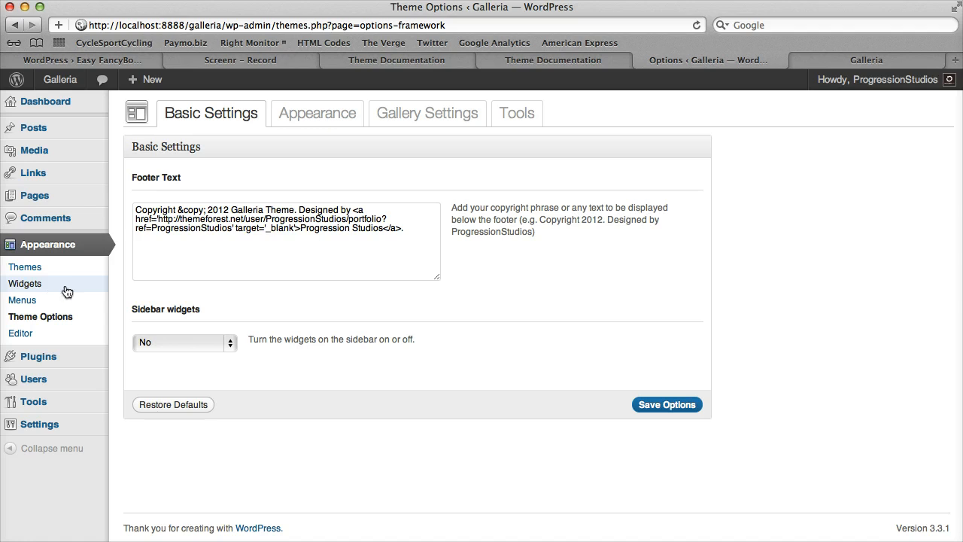
# Step: Save the theme's appearance with the Blue color scheme and preview it on the reloaded Galleria site
pyautogui.click(305, 113)
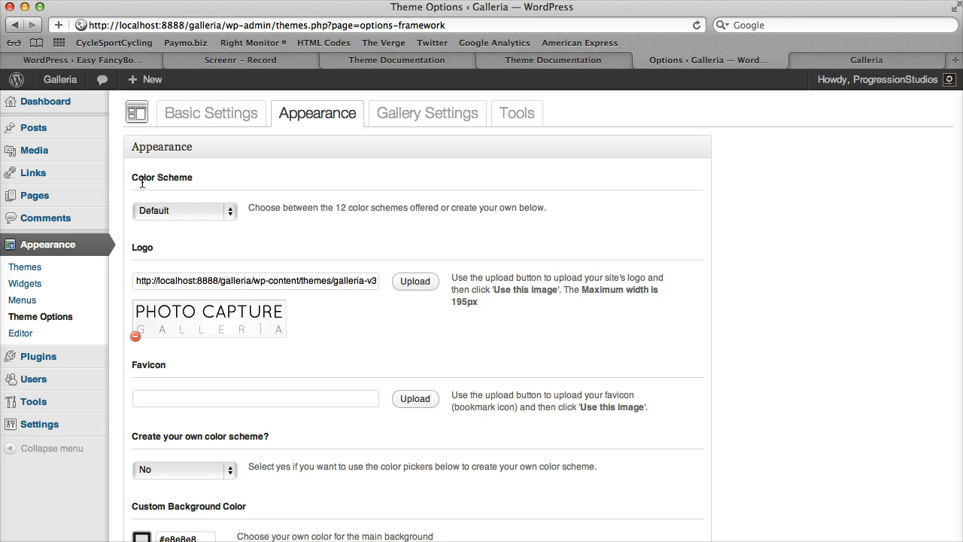
pyautogui.click(169, 213)
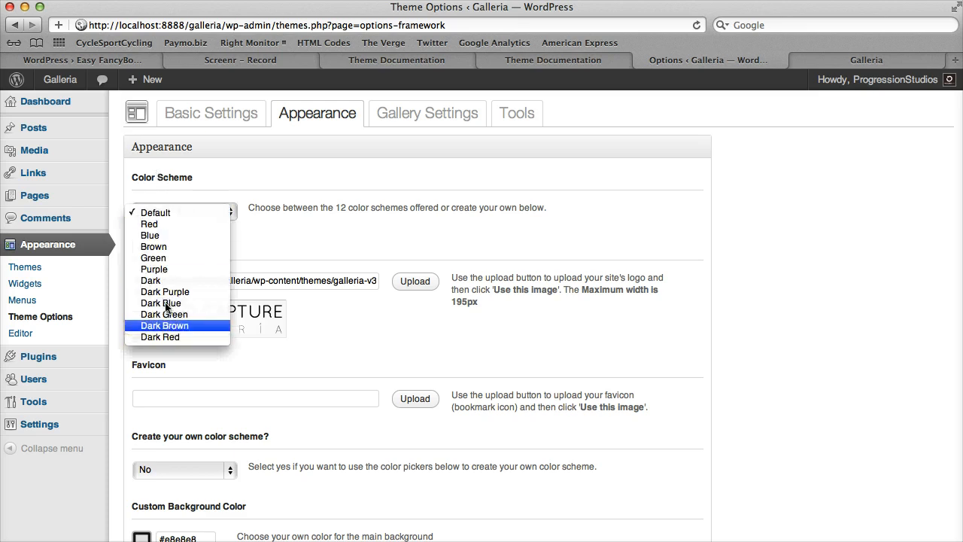
pyautogui.click(165, 237)
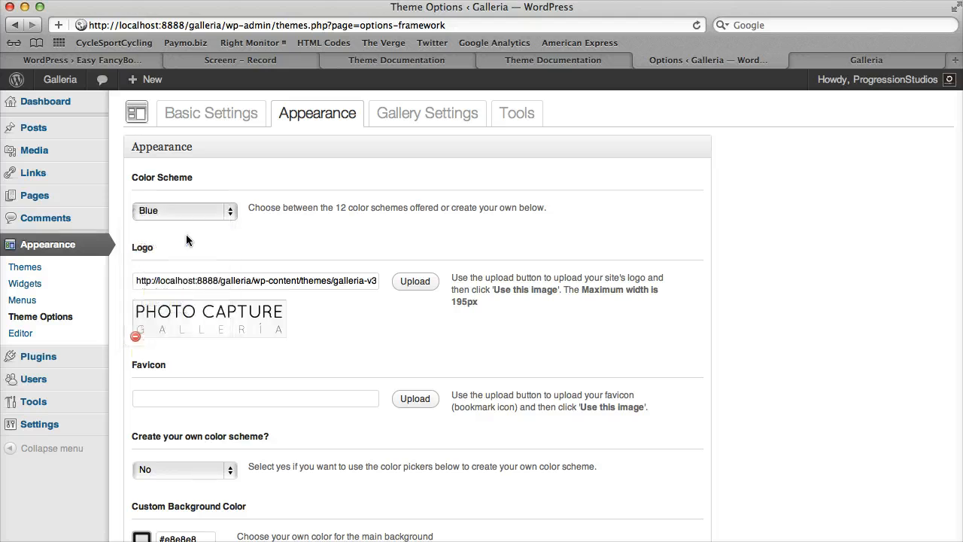
pyautogui.scroll(-10, 498, 454)
pyautogui.click(652, 464)
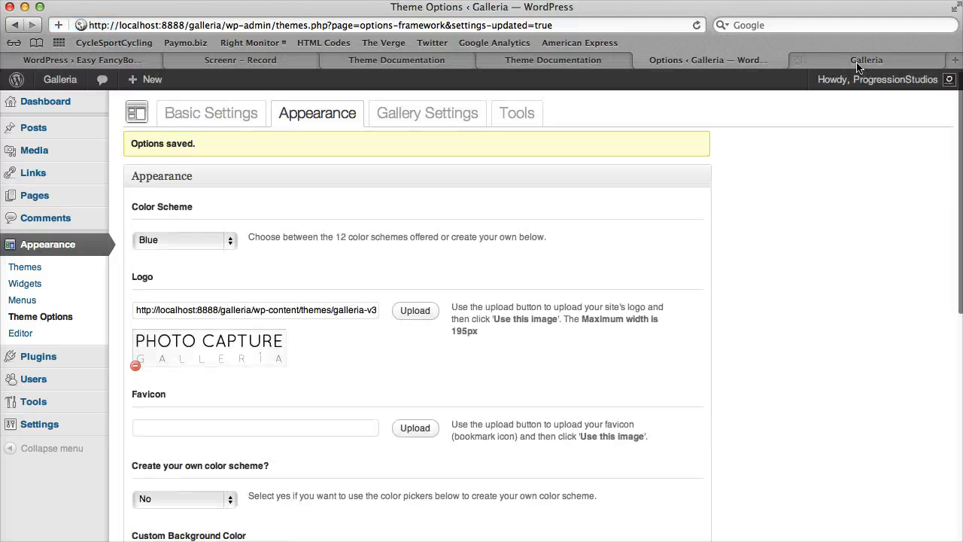
pyautogui.click(858, 60)
pyautogui.click(697, 25)
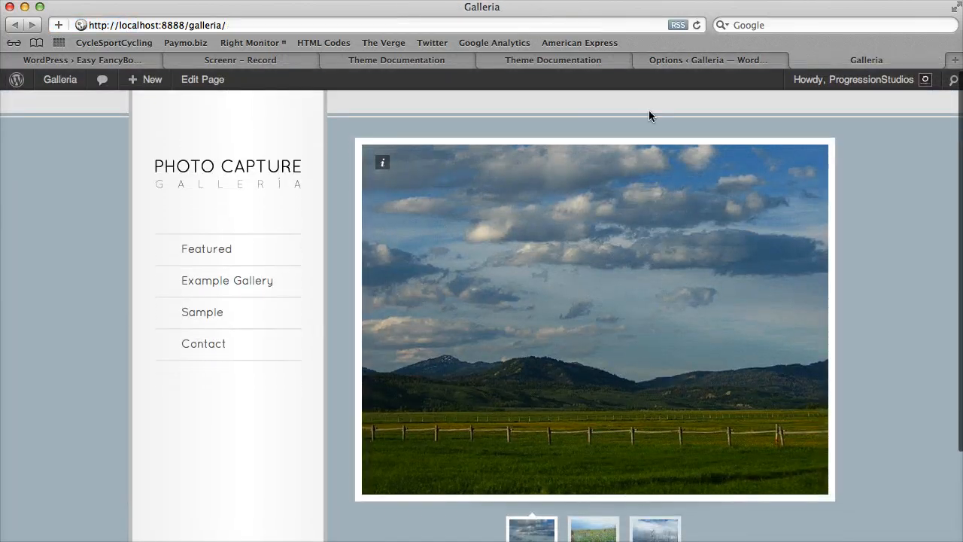
# Step: Return to the theme options and set the color scheme to Default
pyautogui.click(680, 65)
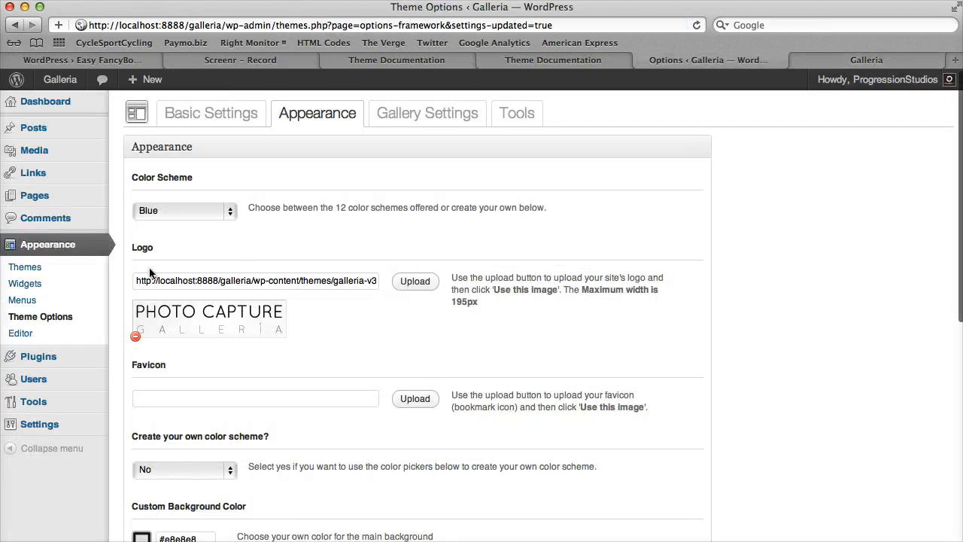
pyautogui.click(213, 211)
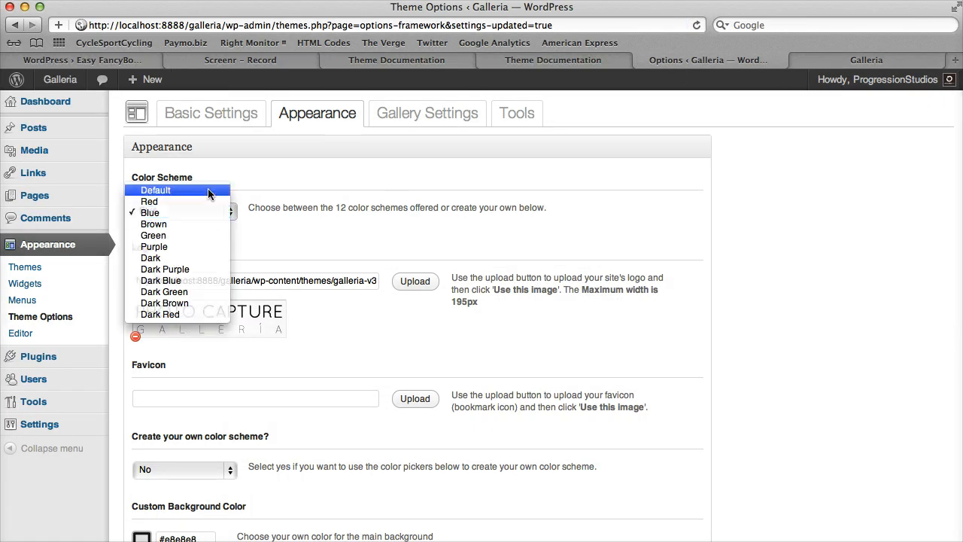
pyautogui.click(139, 189)
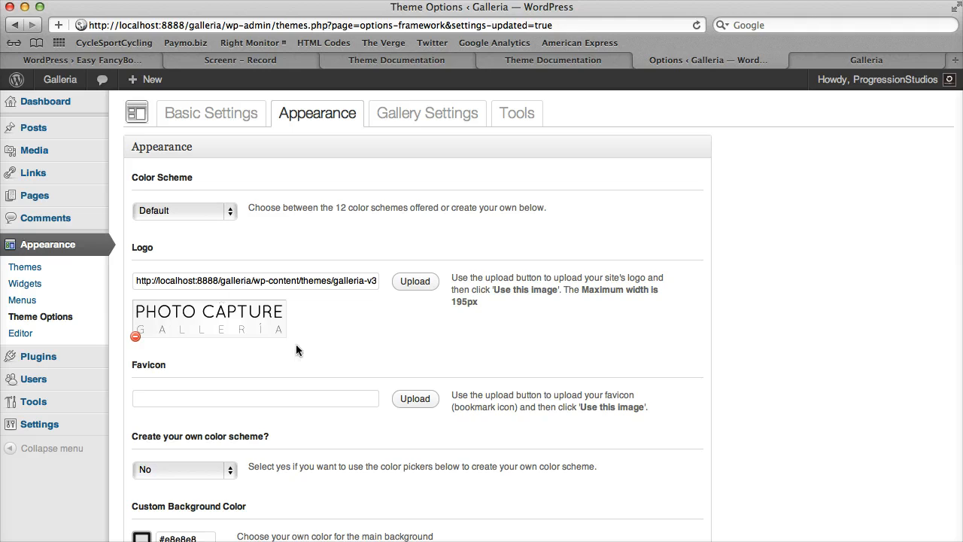
# Step: Examine the logo upload dialog and its instructions, and review the favicon, custom color and font options
pyautogui.click(415, 280)
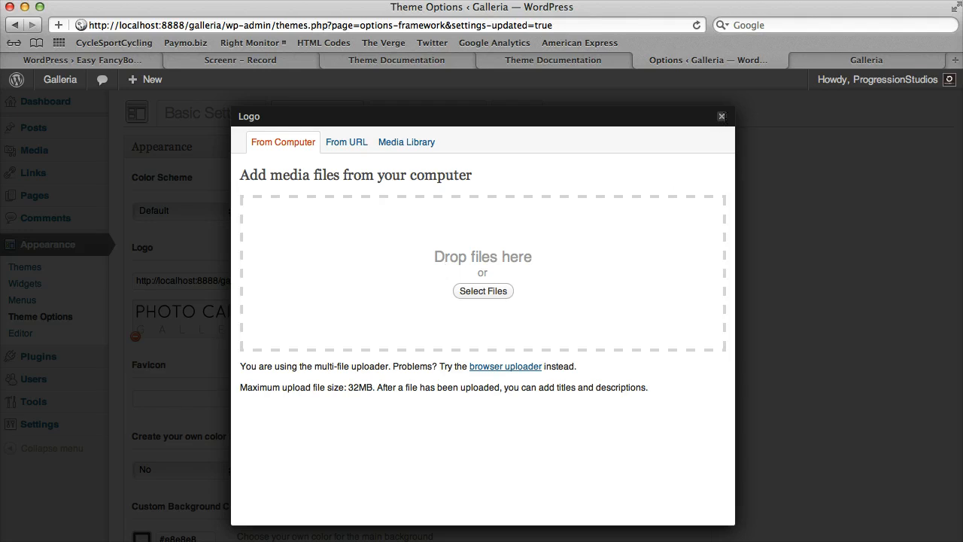
pyautogui.click(723, 118)
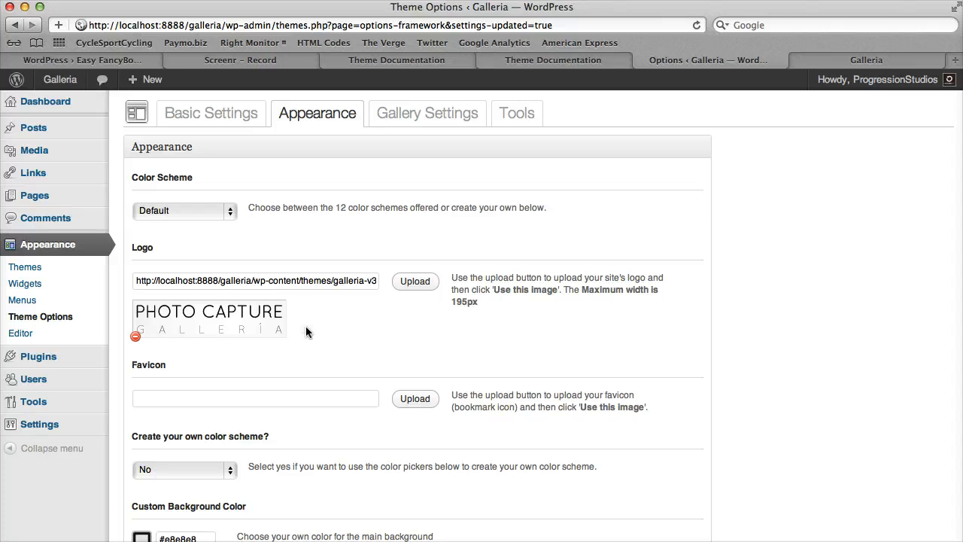
pyautogui.moveTo(484, 306); pyautogui.dragTo(471, 273)
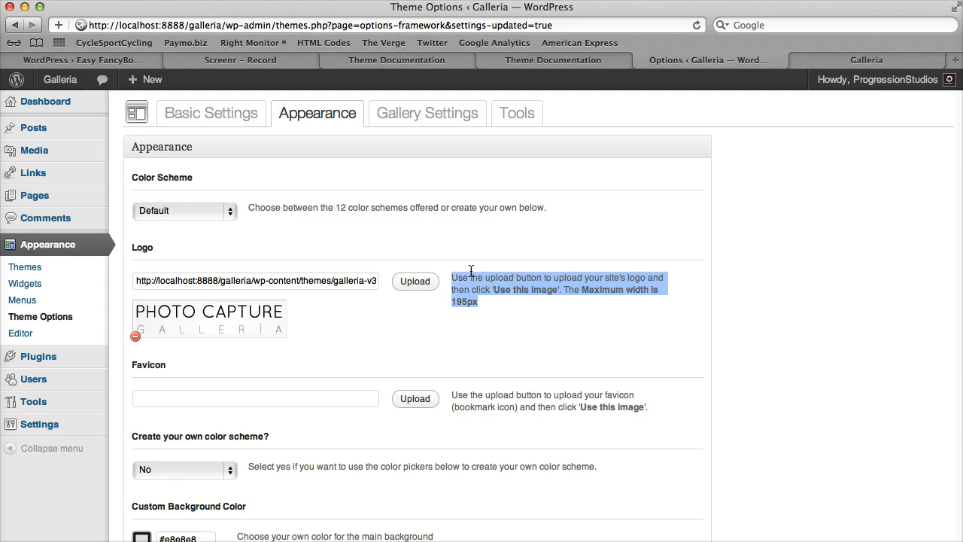
pyautogui.click(470, 279)
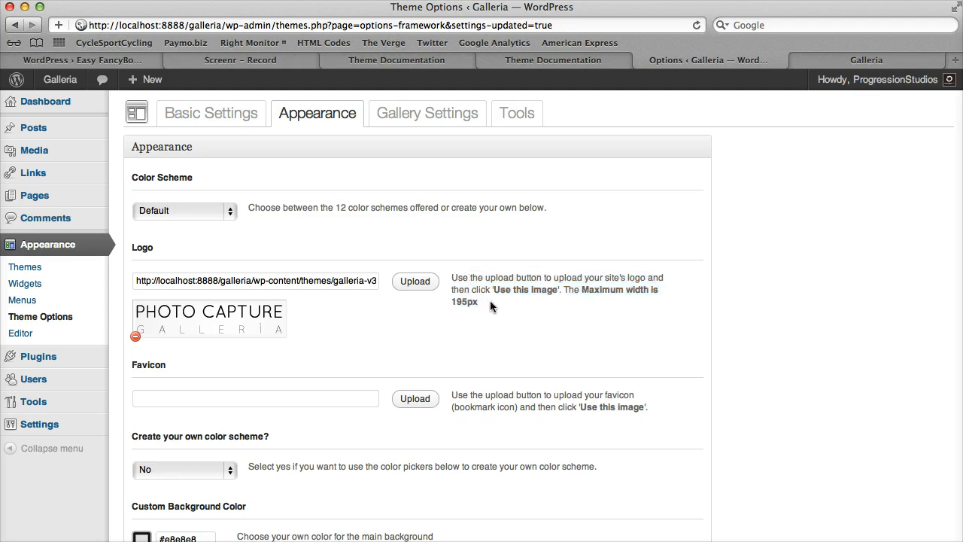
pyautogui.scroll(-5, 262, 242)
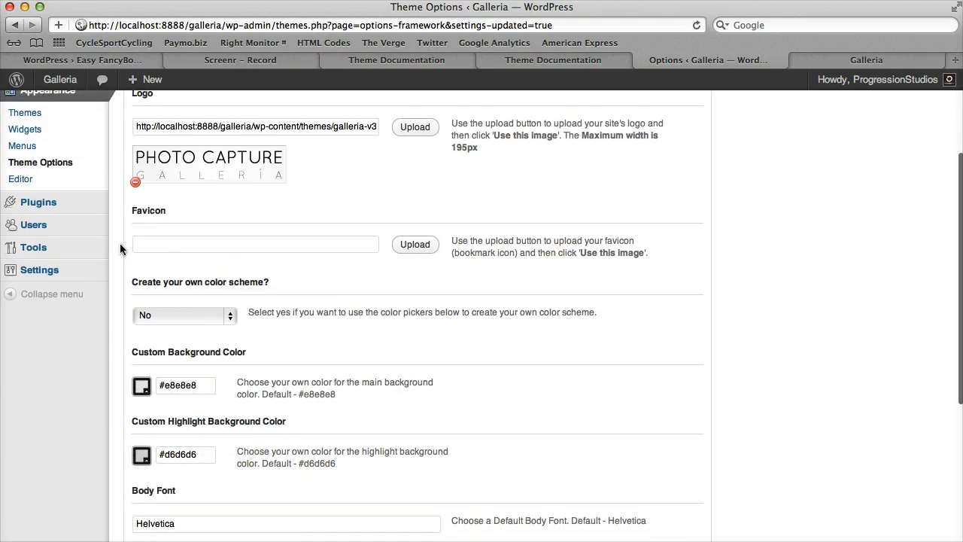
pyautogui.scroll(-8, 261, 255)
pyautogui.scroll(4, 261, 255)
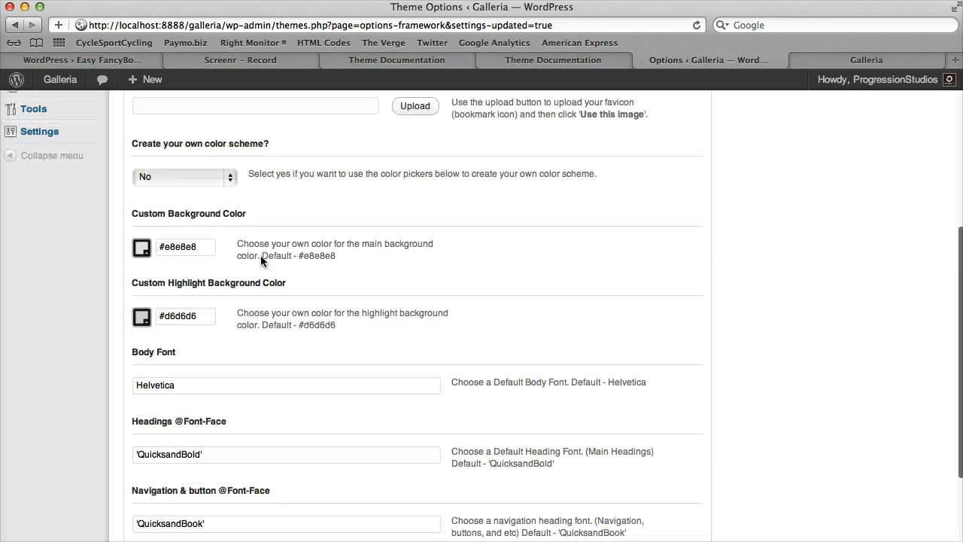
pyautogui.scroll(-3, 225, 242)
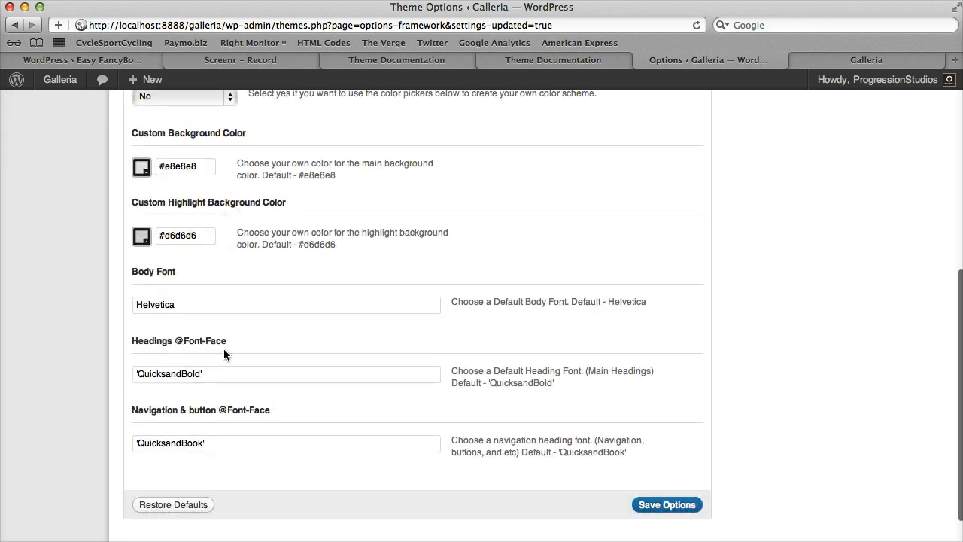
pyautogui.scroll(-1, 224, 348)
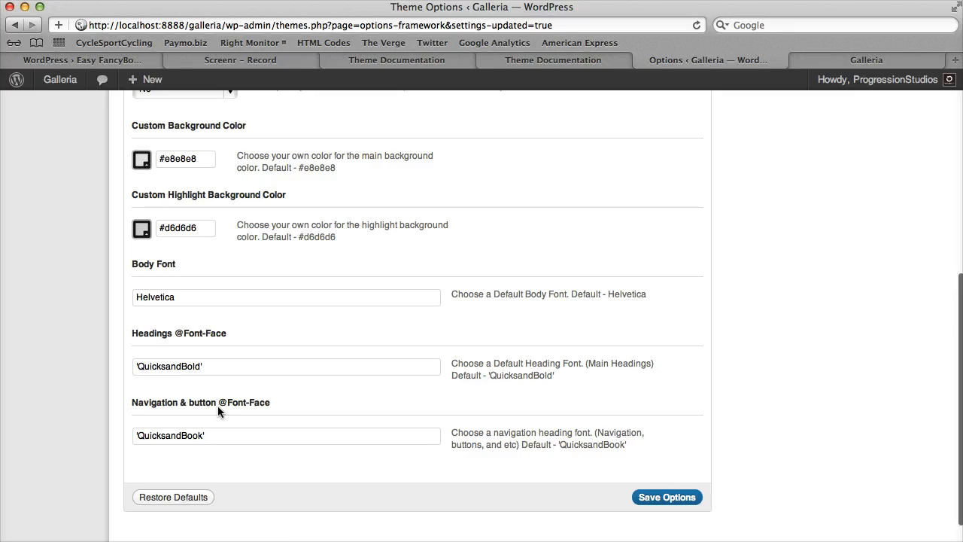
# Step: Set the option for creating your own color scheme to Yes and save the theme options
pyautogui.scroll(5, 224, 437)
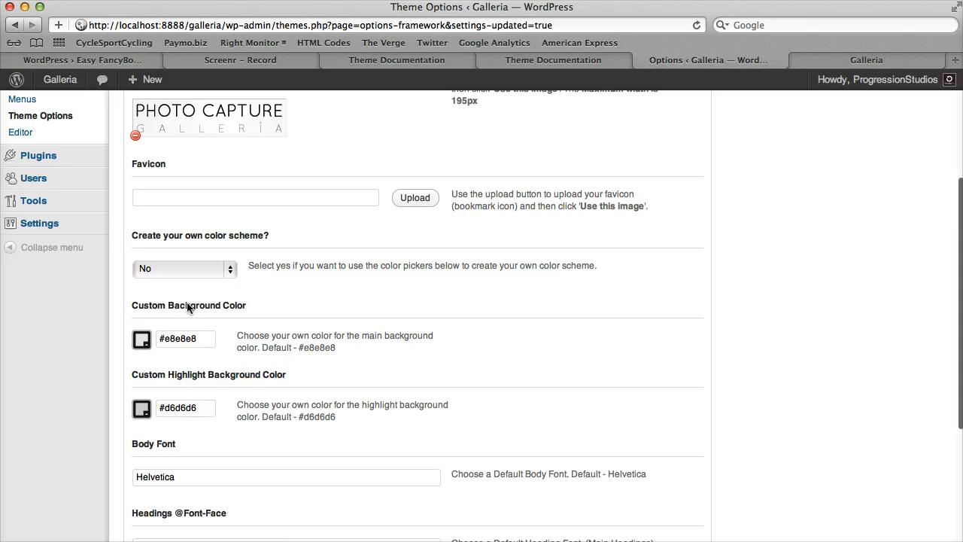
pyautogui.click(193, 264)
pyautogui.click(153, 282)
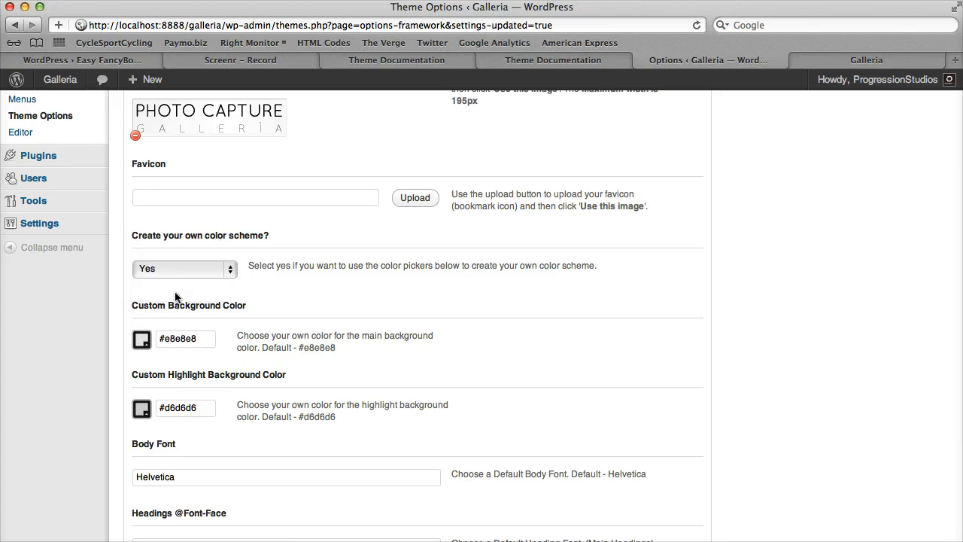
pyautogui.scroll(-6, 425, 367)
pyautogui.click(665, 465)
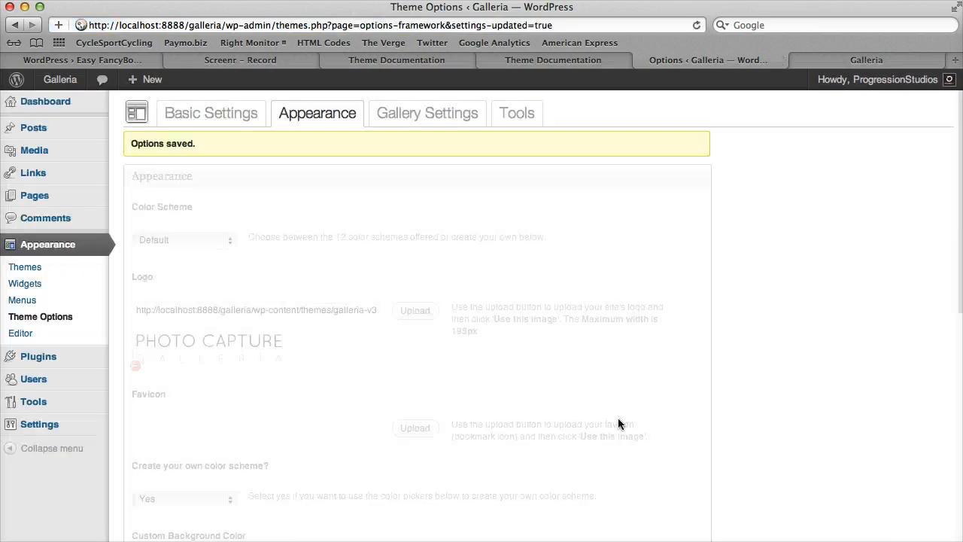
# Step: Set the Custom Background Color to white (#ffffff) with the color picker
pyautogui.scroll(-5, 428, 289)
pyautogui.scroll(-1, 150, 248)
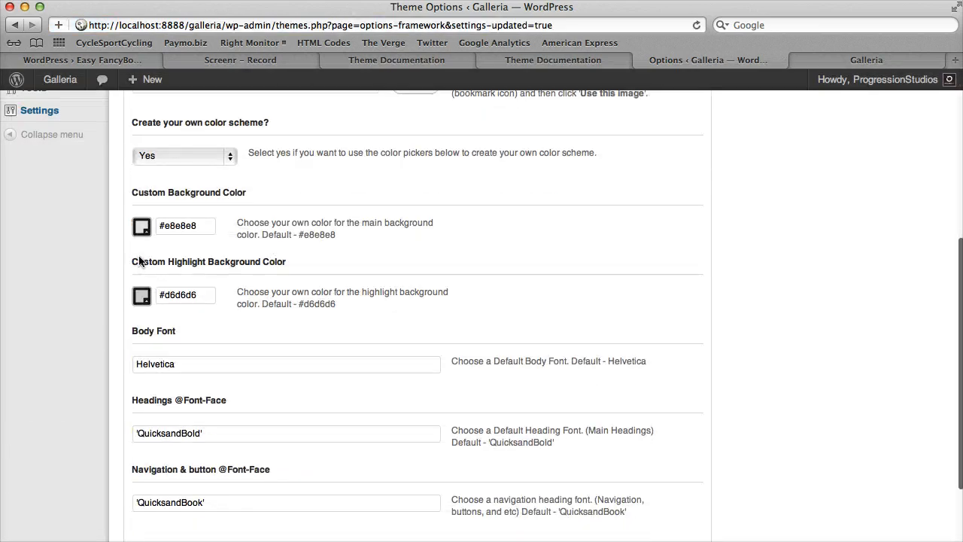
pyautogui.click(140, 228)
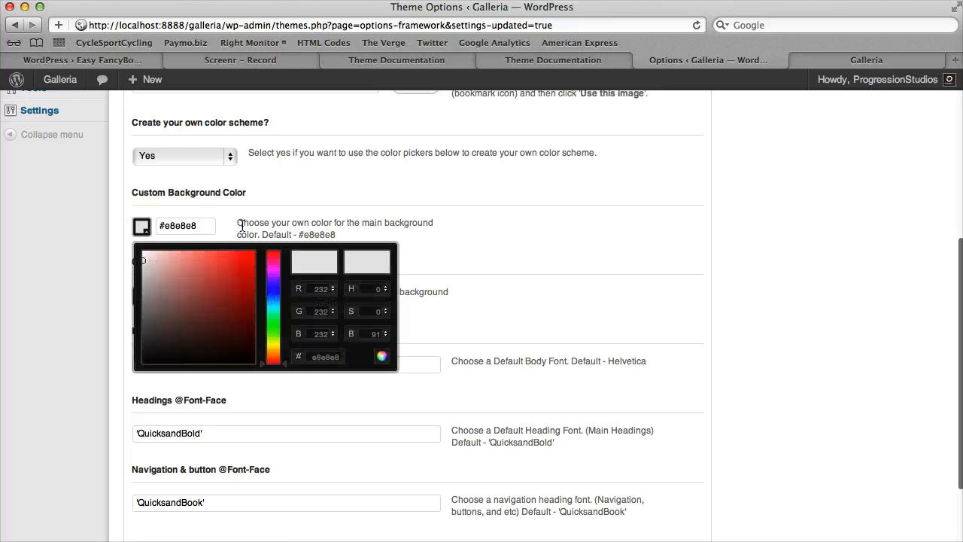
pyautogui.moveTo(197, 254); pyautogui.dragTo(108, 217)
pyautogui.click(401, 190)
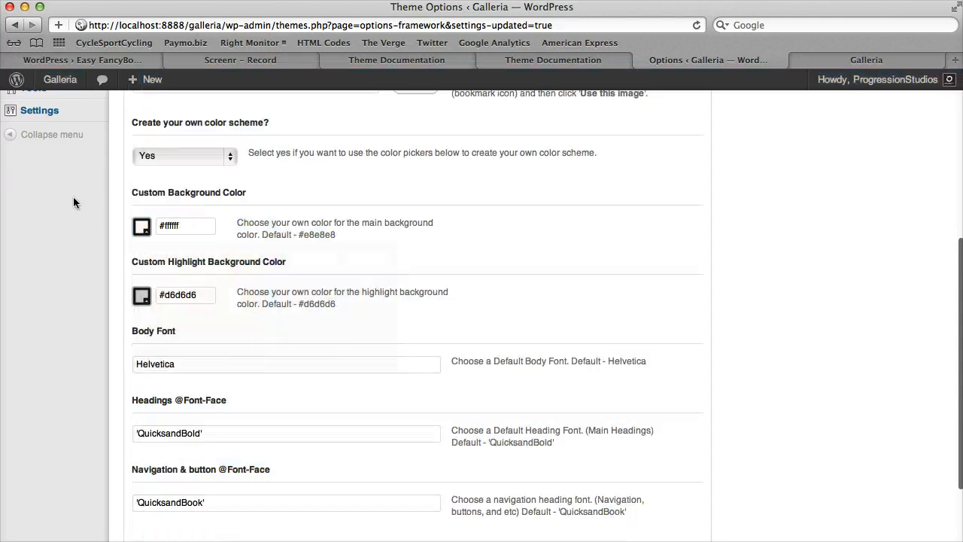
# Step: Set the Custom Highlight Background Color to white (#ffffff) and save the theme options
pyautogui.click(140, 298)
pyautogui.moveTo(176, 340); pyautogui.dragTo(135, 320)
pyautogui.click(429, 242)
pyautogui.scroll(-3, 412, 301)
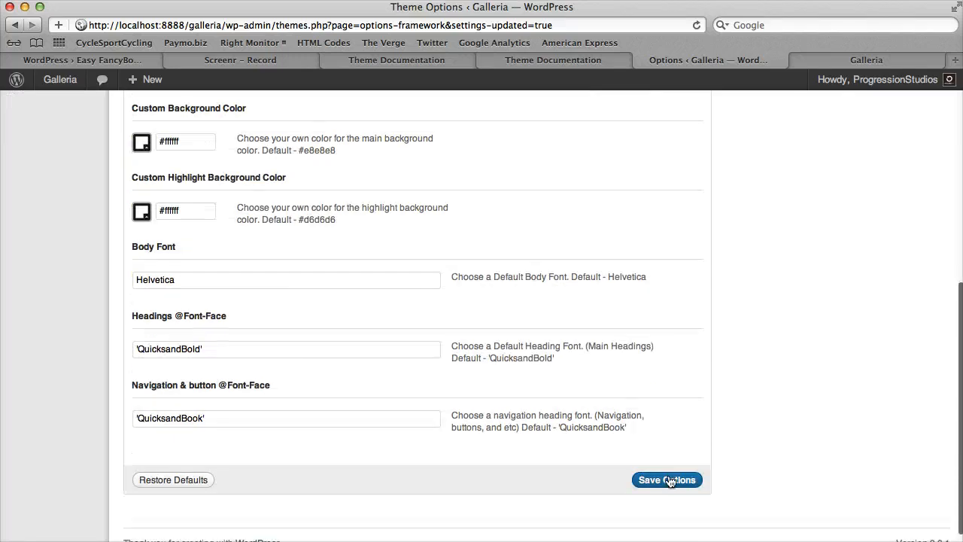
pyautogui.click(668, 480)
# Step: Reload the Galleria site and examine the custom background colors from the header down to the footer
pyautogui.click(866, 59)
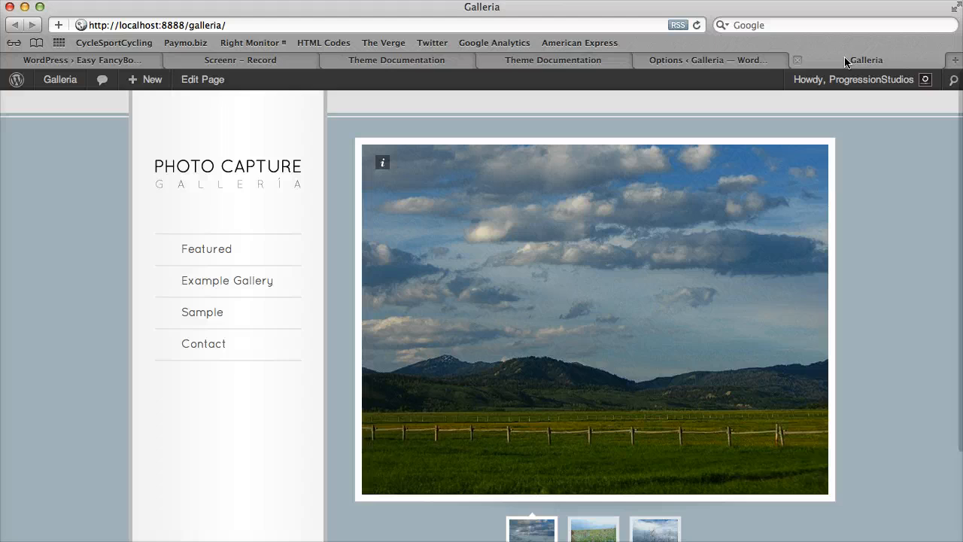
pyautogui.click(698, 24)
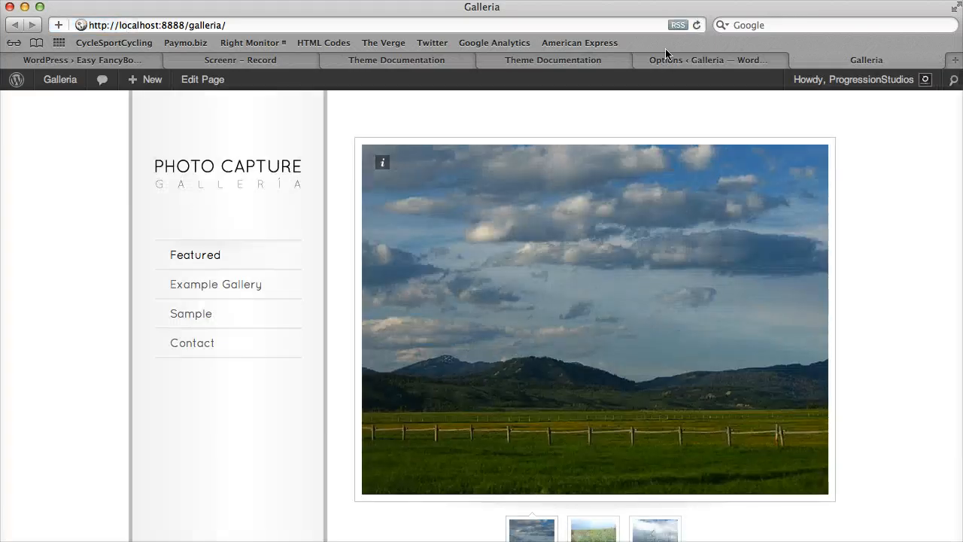
pyautogui.scroll(-3, 350, 230)
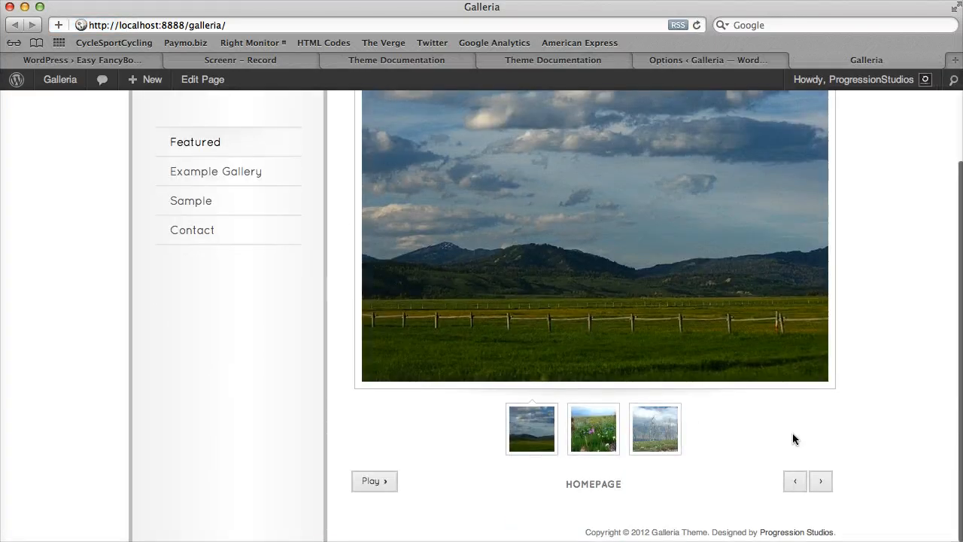
pyautogui.scroll(3, 753, 433)
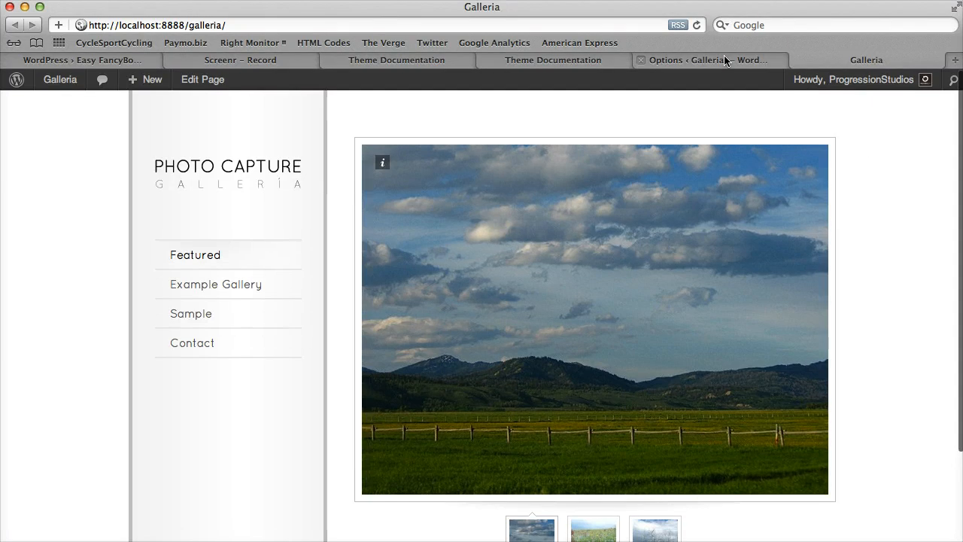
# Step: Set the Custom Background Color to dark red (#a31818) in the theme options
pyautogui.click(723, 60)
pyautogui.scroll(-5, 225, 413)
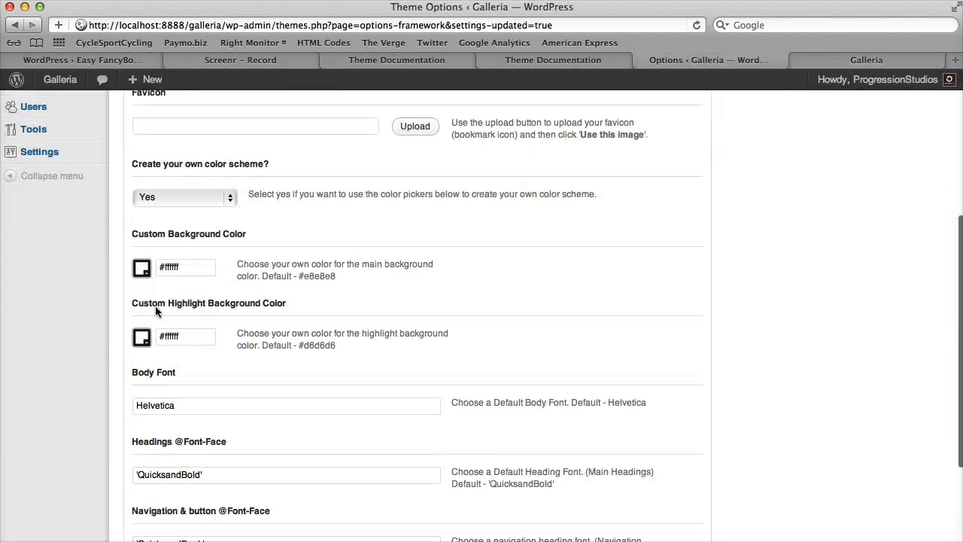
pyautogui.click(141, 268)
pyautogui.moveTo(219, 337); pyautogui.dragTo(239, 333)
pyautogui.click(272, 219)
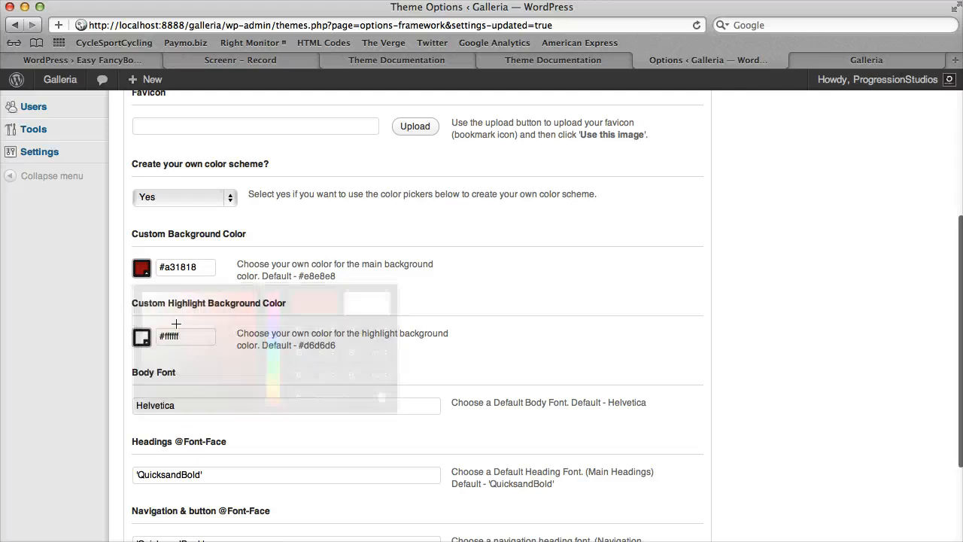
# Step: Set the Custom Highlight Background Color to red (#f25959)
pyautogui.click(142, 337)
pyautogui.click(240, 399)
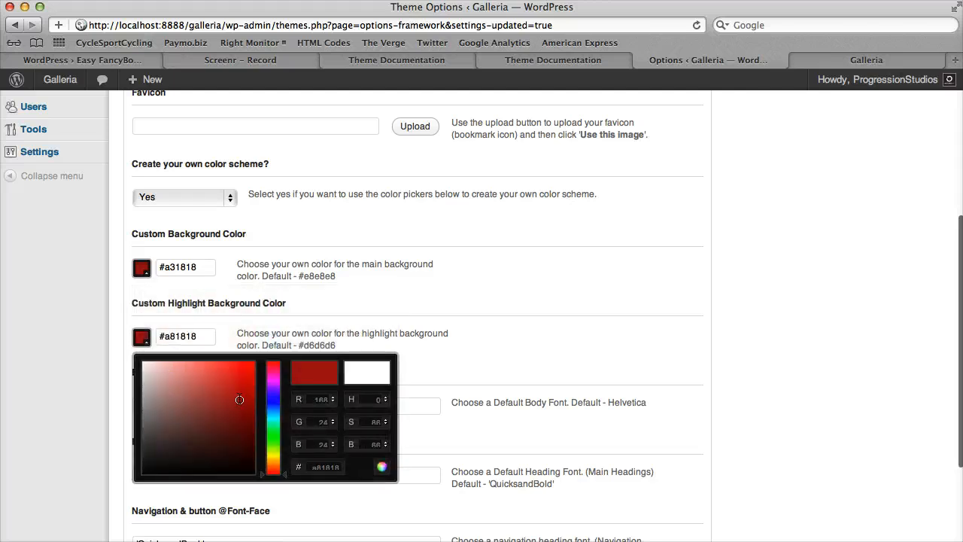
pyautogui.moveTo(239, 399); pyautogui.dragTo(216, 367)
# Step: Lighten the Custom Background Color to bright red (#ff5252) and save the theme options
pyautogui.click(141, 267)
pyautogui.click(222, 297)
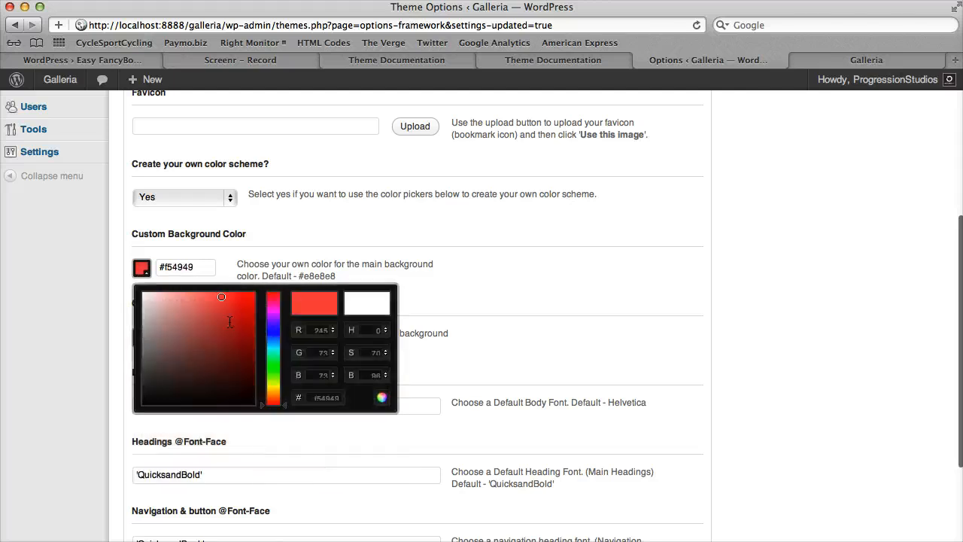
pyautogui.click(345, 226)
pyautogui.scroll(-5, 373, 328)
pyautogui.click(668, 463)
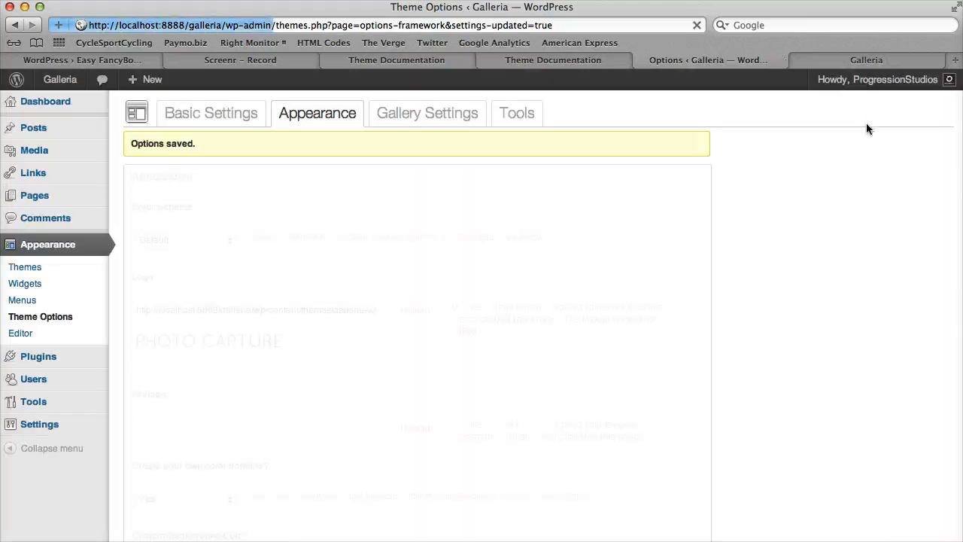
# Step: Reload the Galleria site and examine the custom colors from the header down to the footer
pyautogui.click(854, 59)
pyautogui.press('super+r')
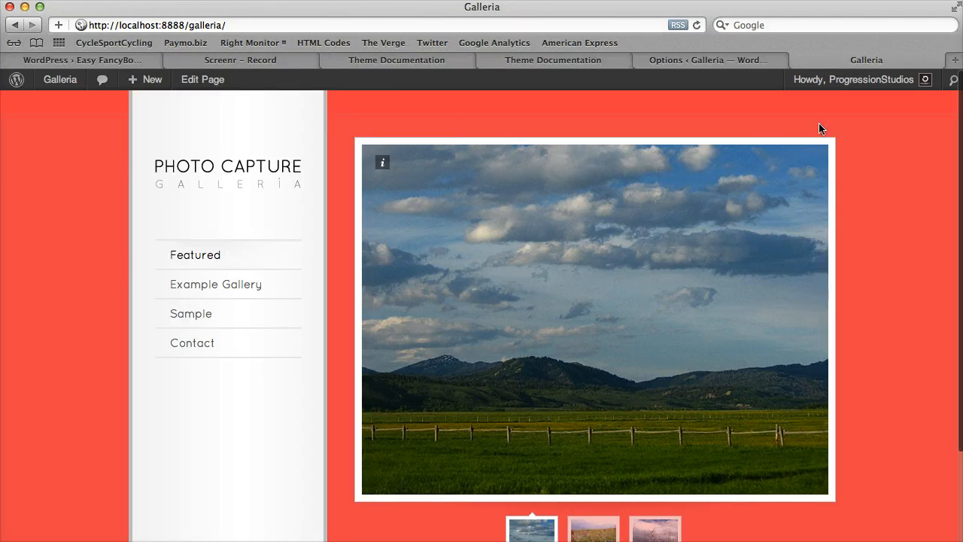
pyautogui.scroll(-4, 925, 318)
pyautogui.scroll(4, 826, 402)
# Step: Return to the theme options and restore them to their defaults
pyautogui.click(747, 65)
pyautogui.scroll(-5, 180, 376)
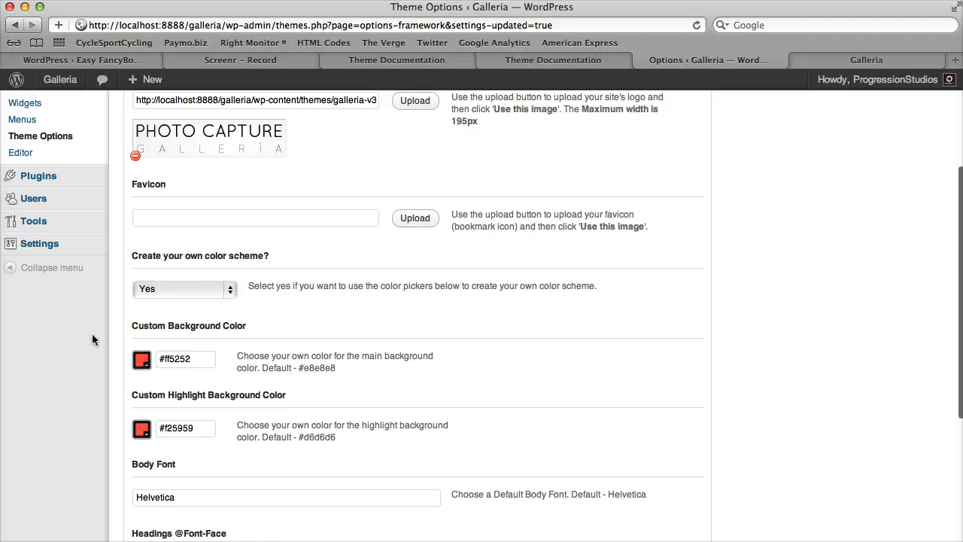
pyautogui.scroll(-5, 197, 399)
pyautogui.scroll(4, 197, 399)
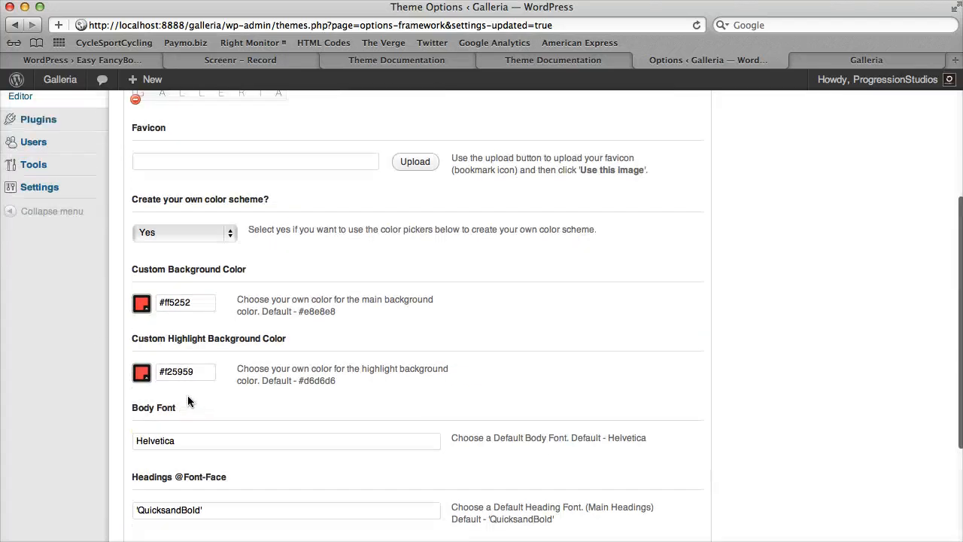
pyautogui.scroll(-4, 191, 401)
pyautogui.click(180, 464)
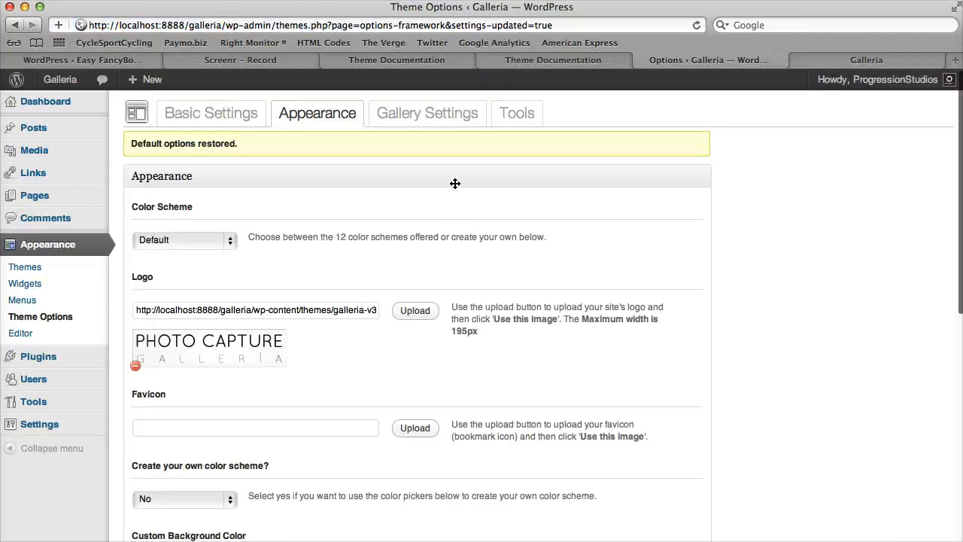
# Step: Set the Gallery Title option to No in the gallery settings
pyautogui.click(422, 113)
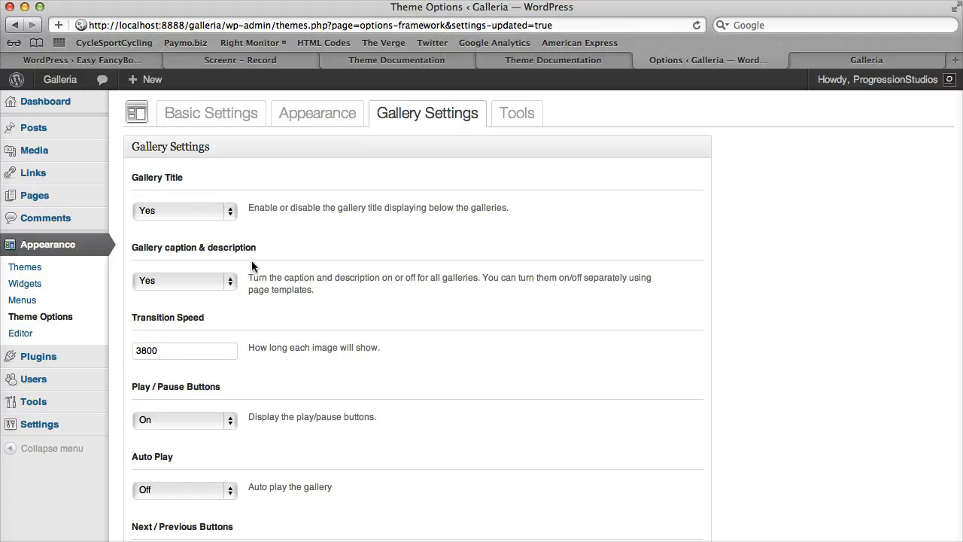
pyautogui.click(217, 213)
pyautogui.click(170, 202)
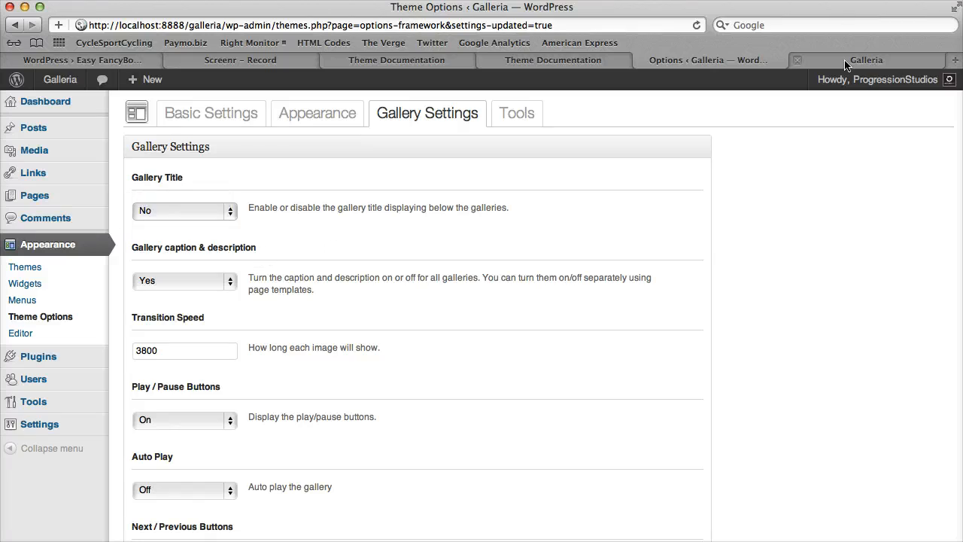
# Step: Reload the Galleria site and examine the gallery title below the homepage thumbnails
pyautogui.click(846, 60)
pyautogui.press('super+r')
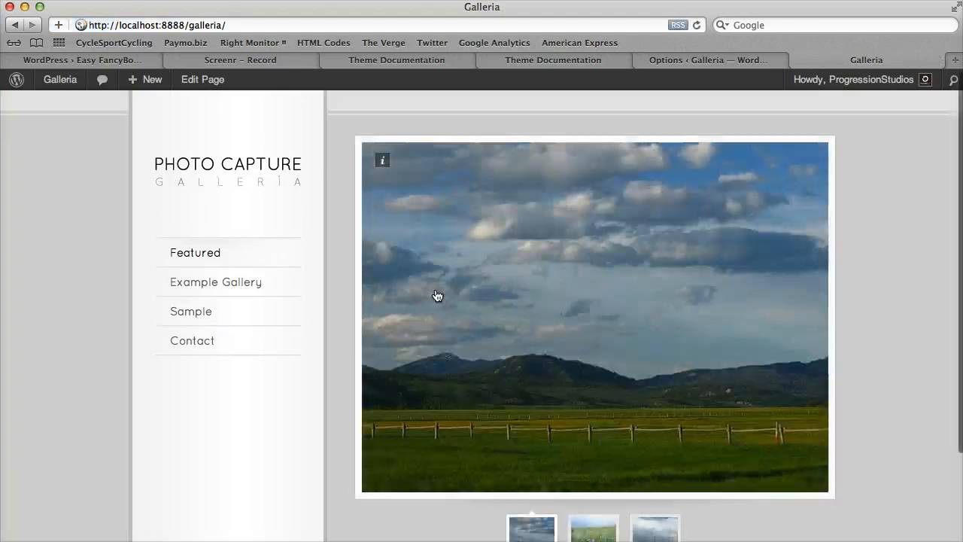
pyautogui.scroll(-3, 437, 295)
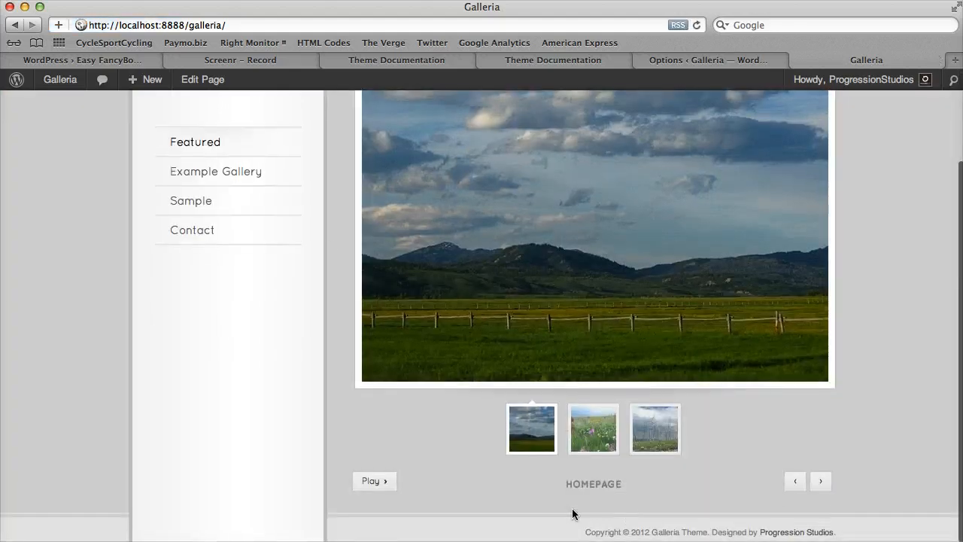
# Step: Set Gallery Title back to Yes and set Gallery caption & description to No in the theme options
pyautogui.click(706, 59)
pyautogui.click(192, 211)
pyautogui.click(165, 224)
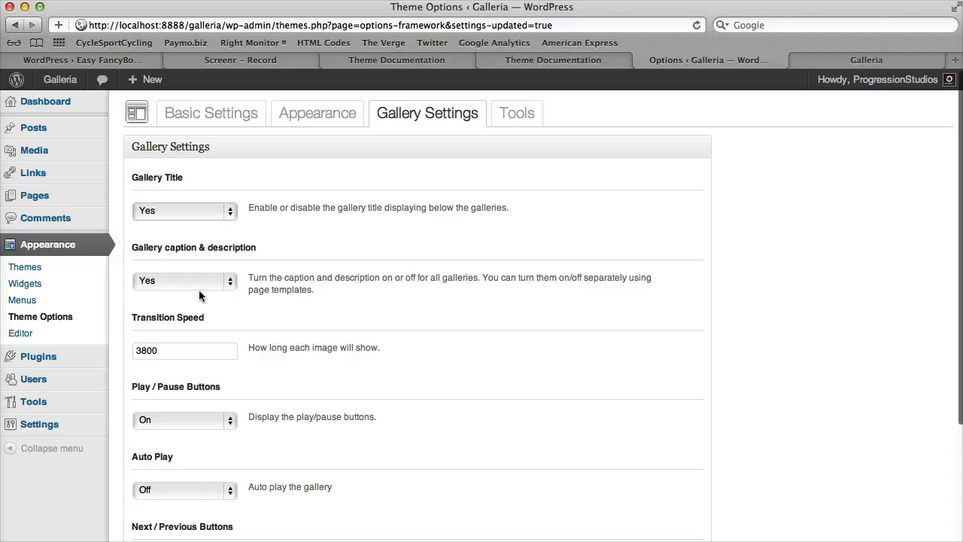
pyautogui.click(197, 282)
pyautogui.click(194, 272)
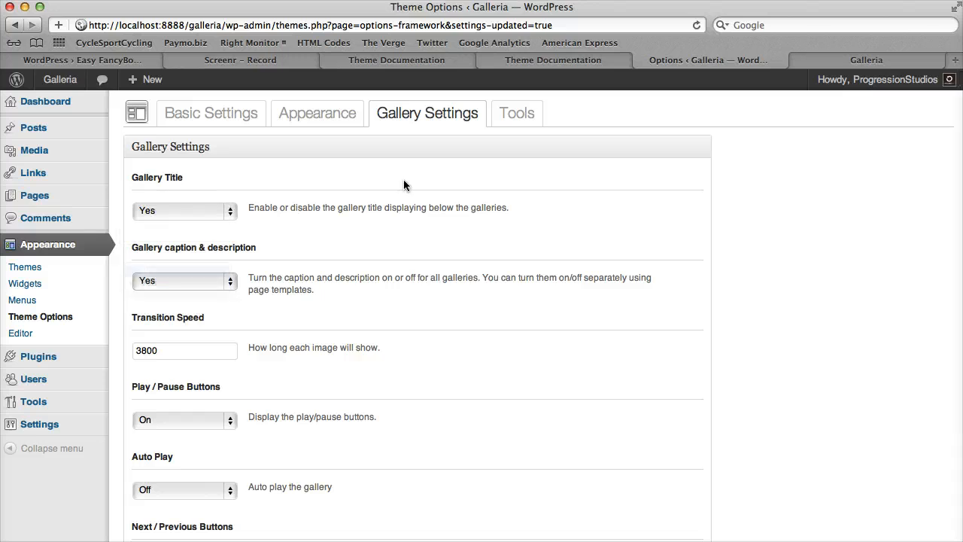
# Step: On the Galleria site, show the caption of the featured photo to see what the caption option controls
pyautogui.click(837, 58)
pyautogui.scroll(3, 484, 190)
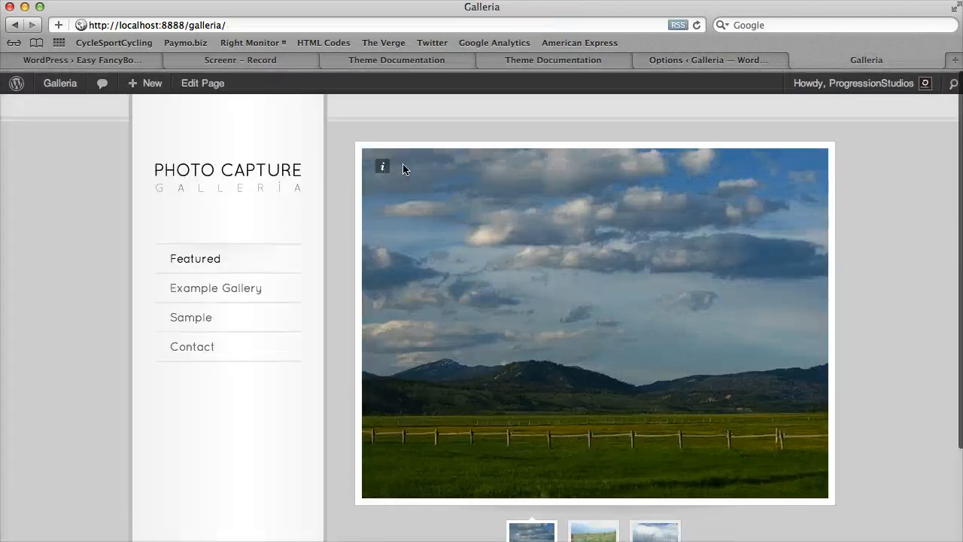
pyautogui.click(385, 165)
# Step: Set the Gallery caption & description option back to Yes in the theme options
pyautogui.click(700, 60)
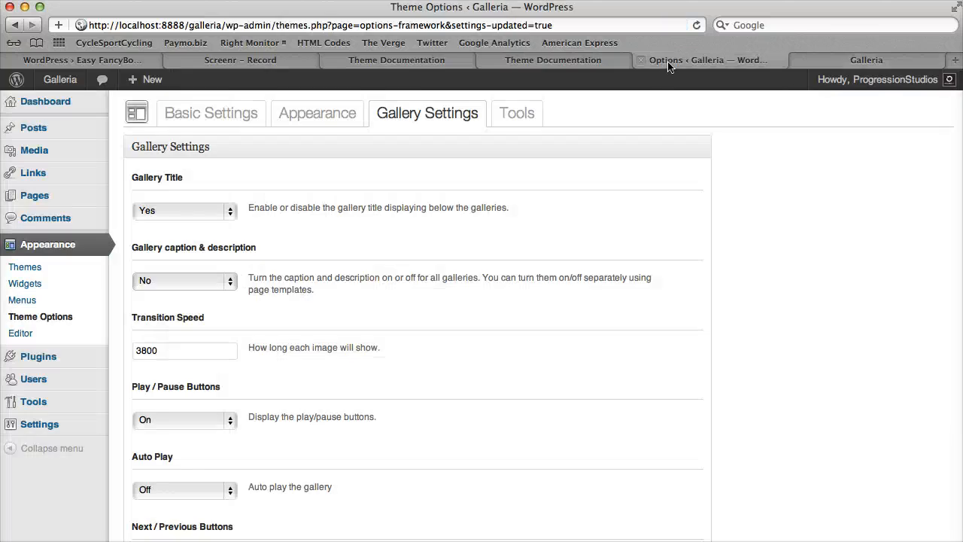
pyautogui.click(200, 279)
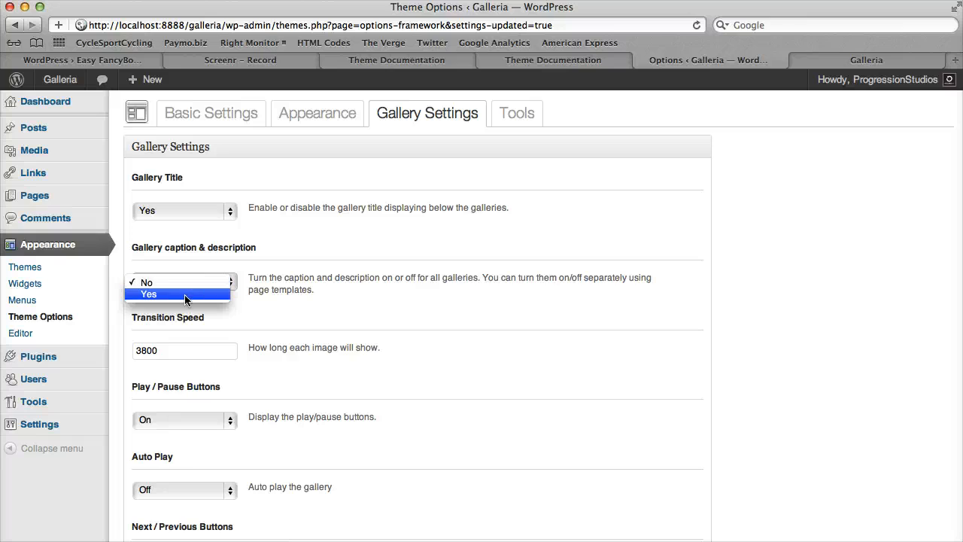
pyautogui.click(186, 294)
# Step: Review the Transition Speed, Play / Pause Buttons, Auto Play and Next / Previous Buttons settings, including the Auto Play choices
pyautogui.scroll(-4, 386, 284)
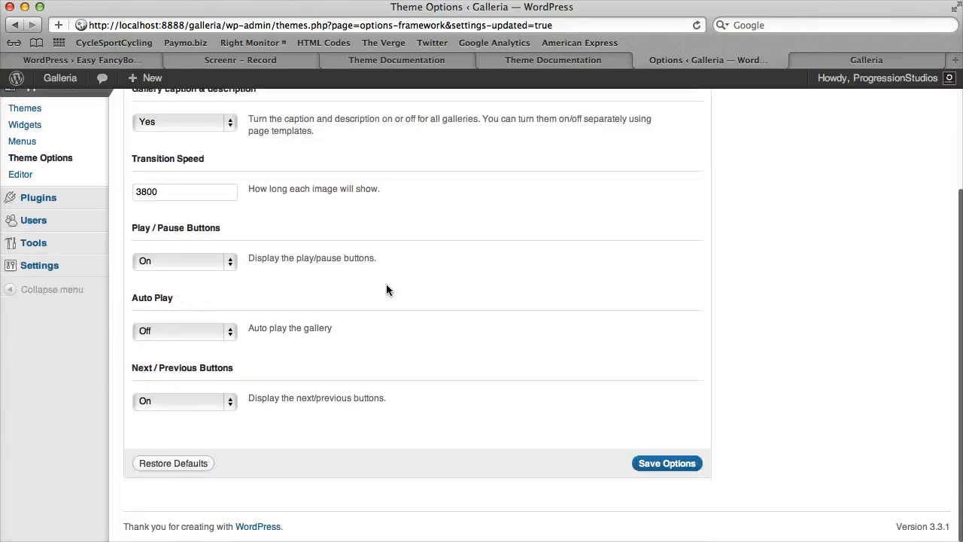
pyautogui.click(176, 194)
pyautogui.moveTo(160, 194); pyautogui.dragTo(130, 192)
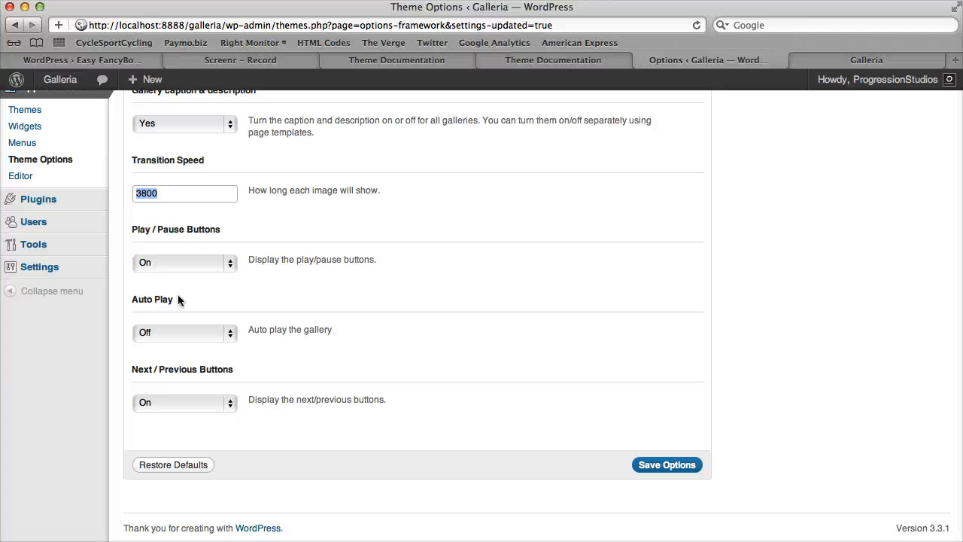
pyautogui.click(158, 336)
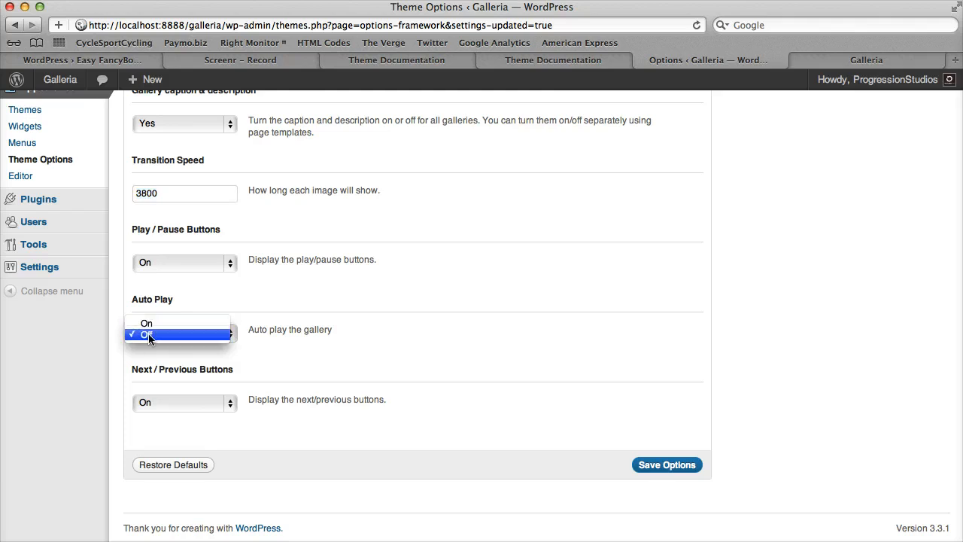
pyautogui.click(365, 332)
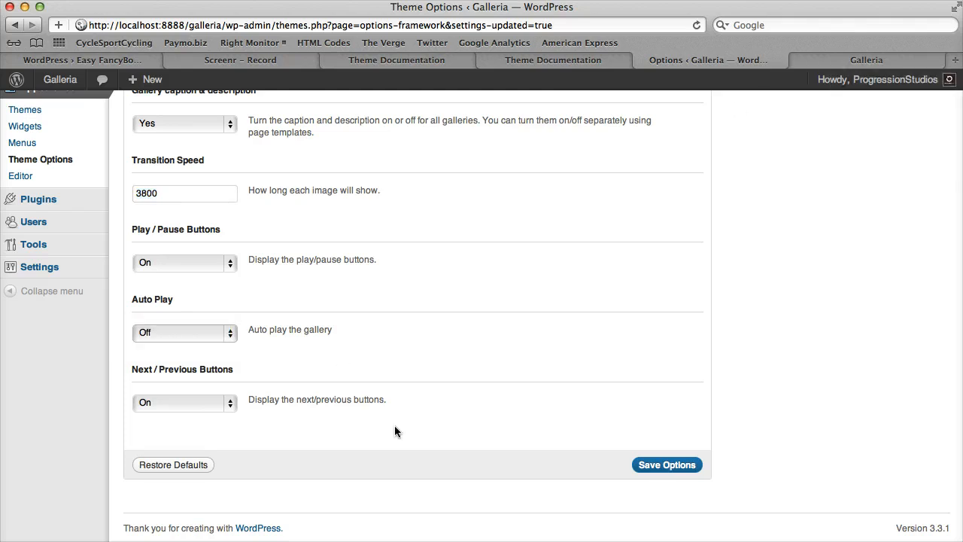
pyautogui.scroll(4, 394, 431)
pyautogui.scroll(-5, 325, 462)
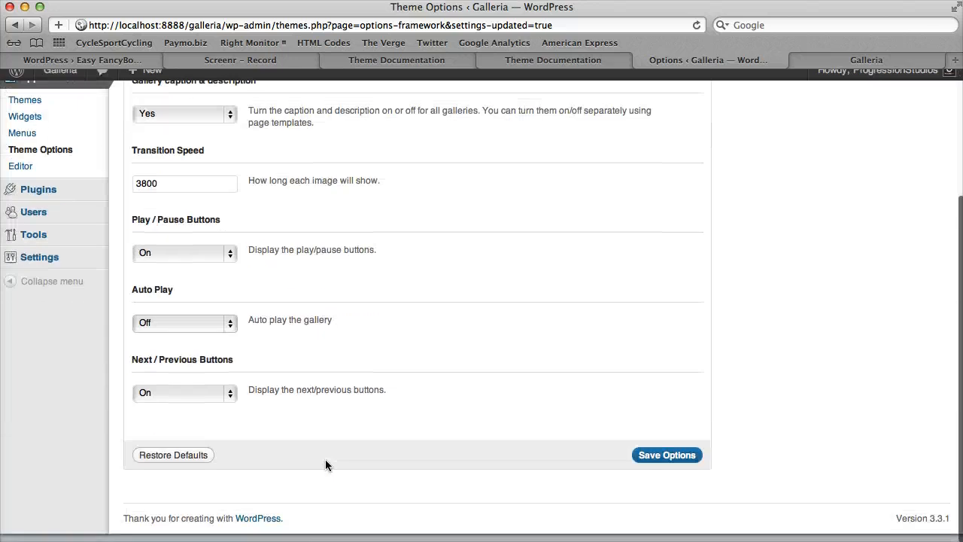
pyautogui.scroll(5, 327, 481)
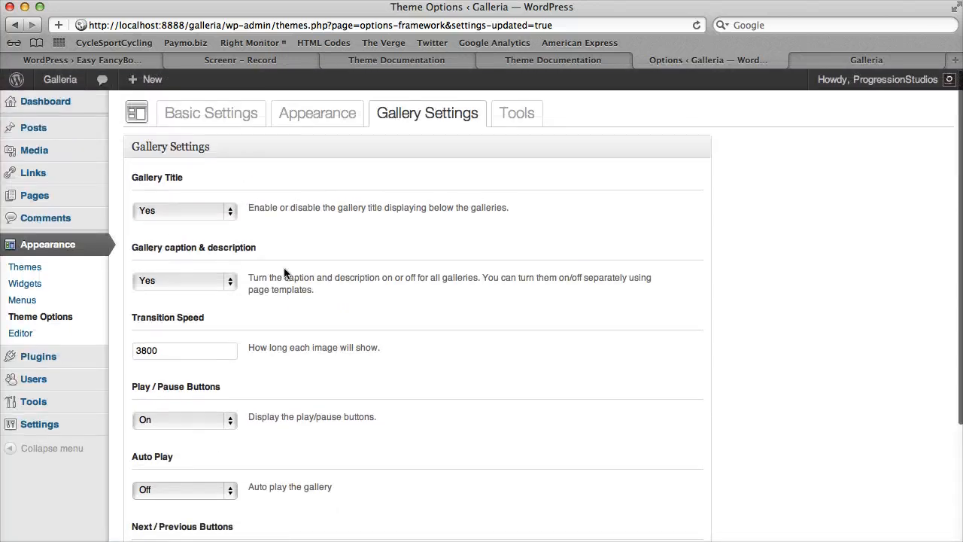
# Step: Show the theme's Tools options and review the Homepage Title and Homepage Meta Description fields
pyautogui.click(516, 115)
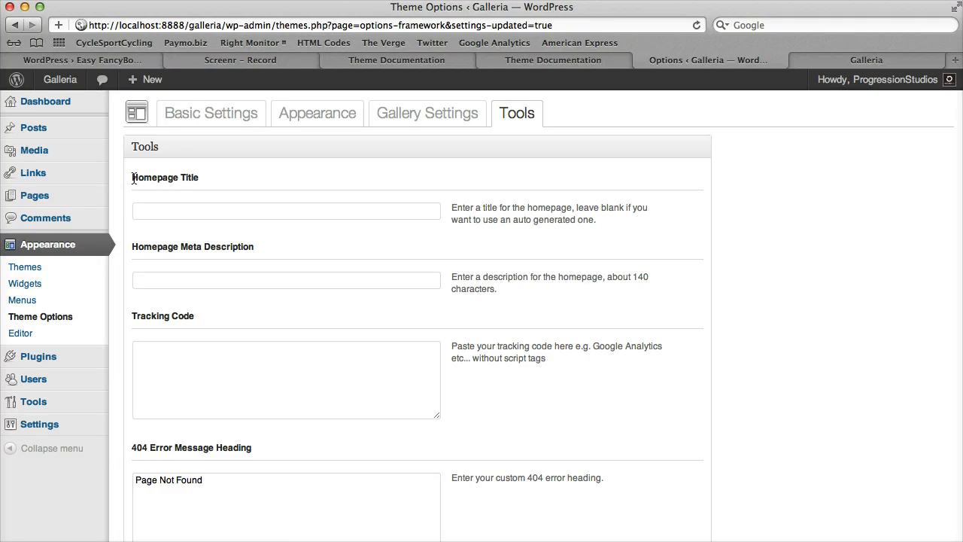
pyautogui.moveTo(133, 176); pyautogui.dragTo(515, 277)
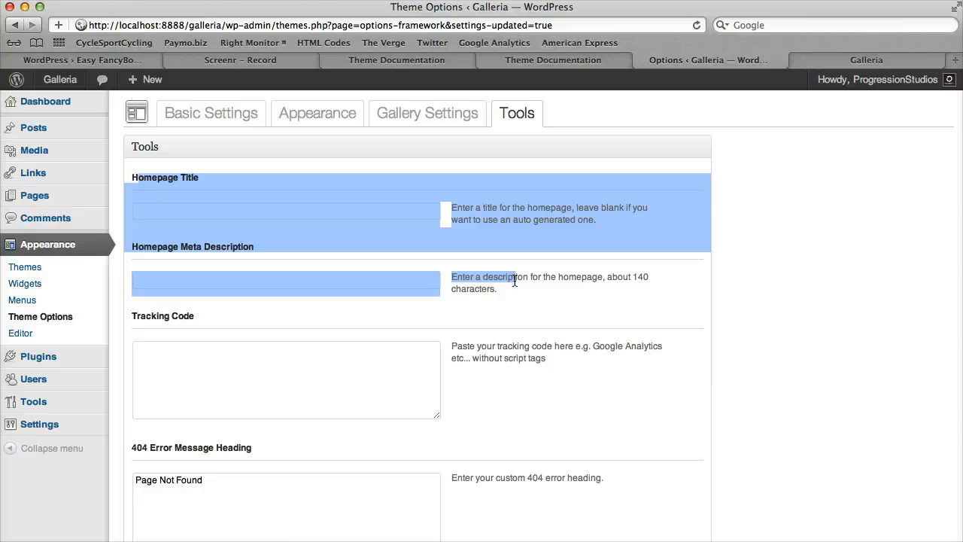
pyautogui.moveTo(534, 290); pyautogui.dragTo(243, 186)
pyautogui.click(296, 301)
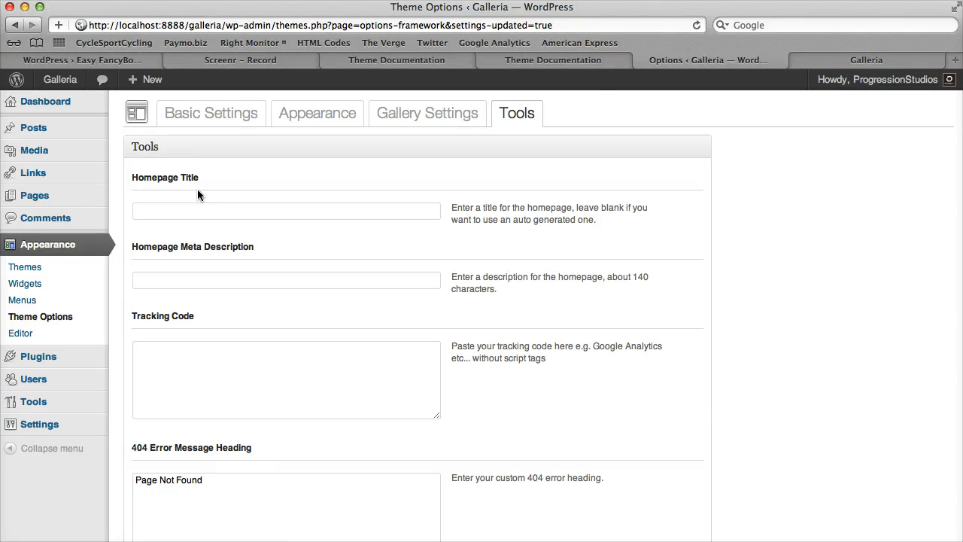
# Step: Review the Tracking Code field with its instructions and the 404 Error Message Heading field
pyautogui.scroll(-3, 483, 212)
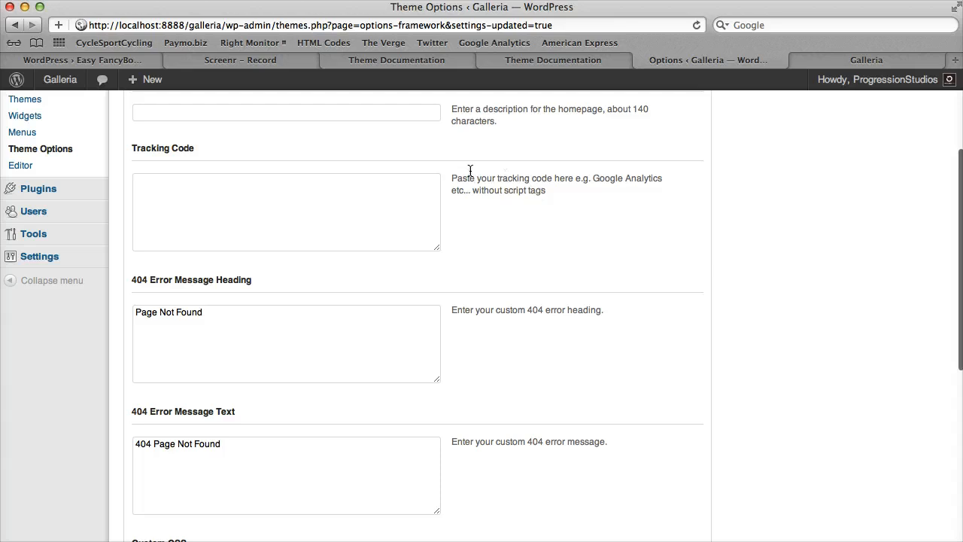
pyautogui.moveTo(469, 172); pyautogui.dragTo(624, 193)
pyautogui.click(625, 194)
pyautogui.click(345, 212)
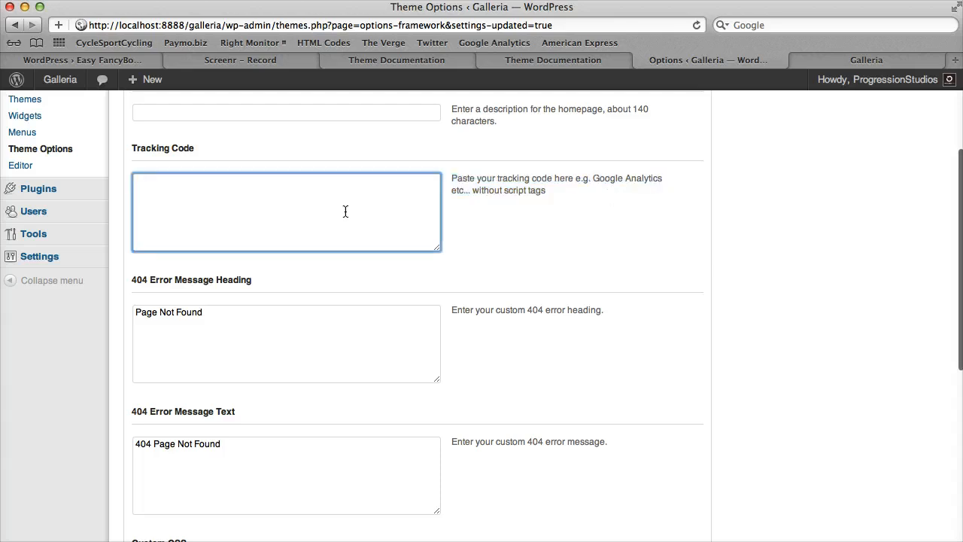
pyautogui.scroll(-3, 323, 208)
pyautogui.click(236, 169)
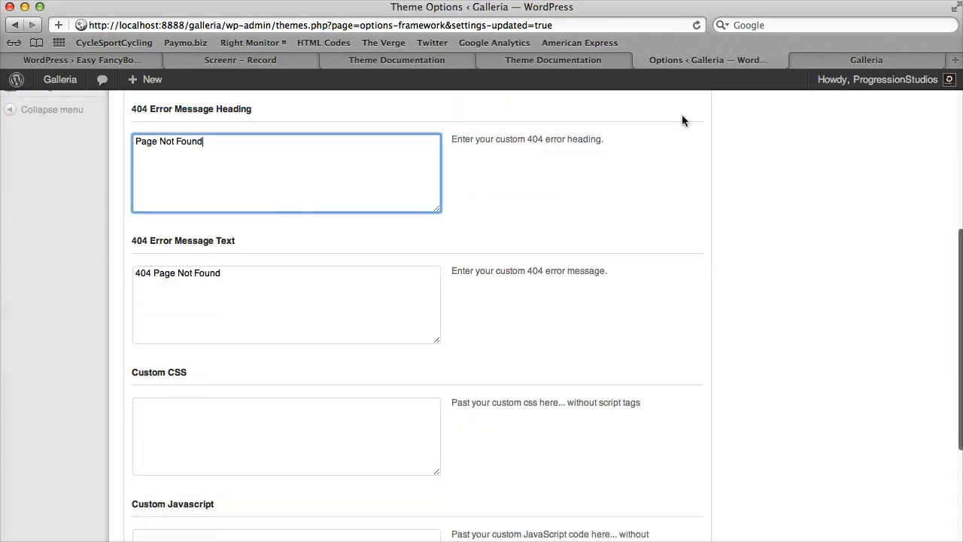
# Step: Open the site's Example Gallery page and change its address to page_id=139 to view the 404 error page
pyautogui.click(858, 61)
pyautogui.click(230, 291)
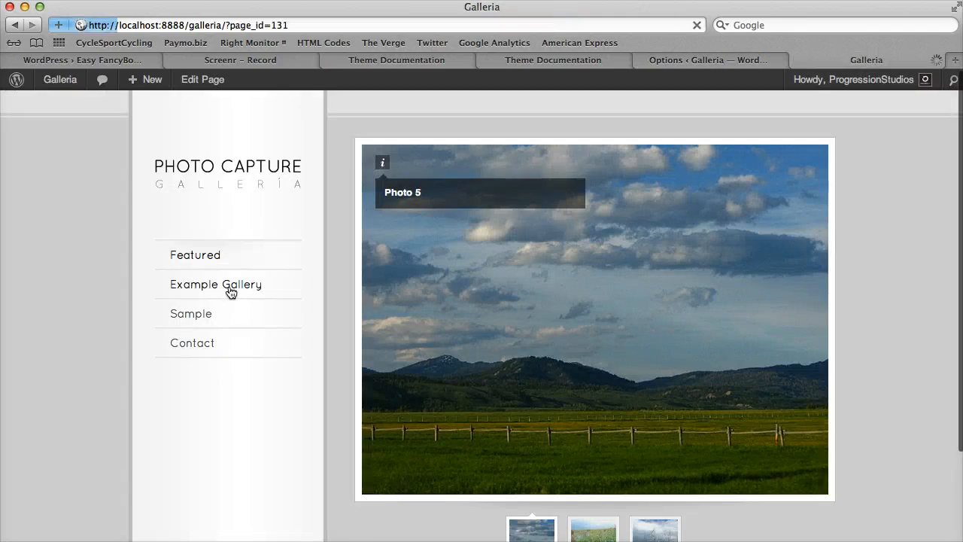
pyautogui.doubleClick(279, 25)
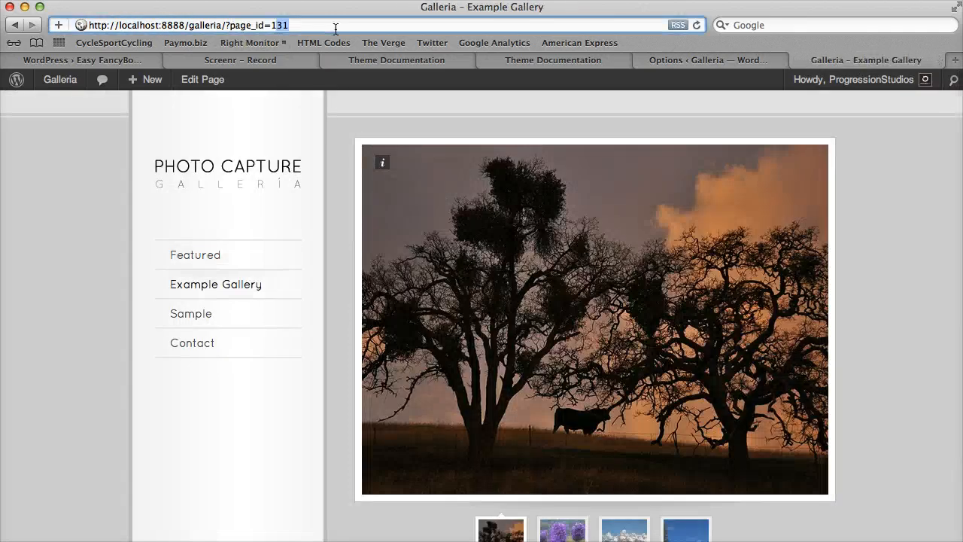
pyautogui.write('139')
pyautogui.press('Return')
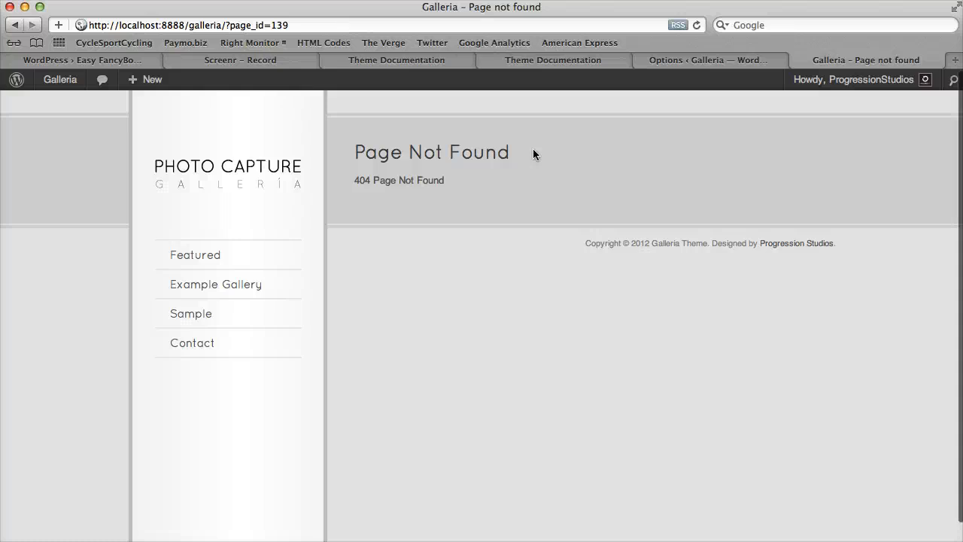
# Step: Review the Custom CSS and Custom Javascript fields in the theme options and return to the Basic Settings
pyautogui.click(738, 60)
pyautogui.scroll(-5, 443, 326)
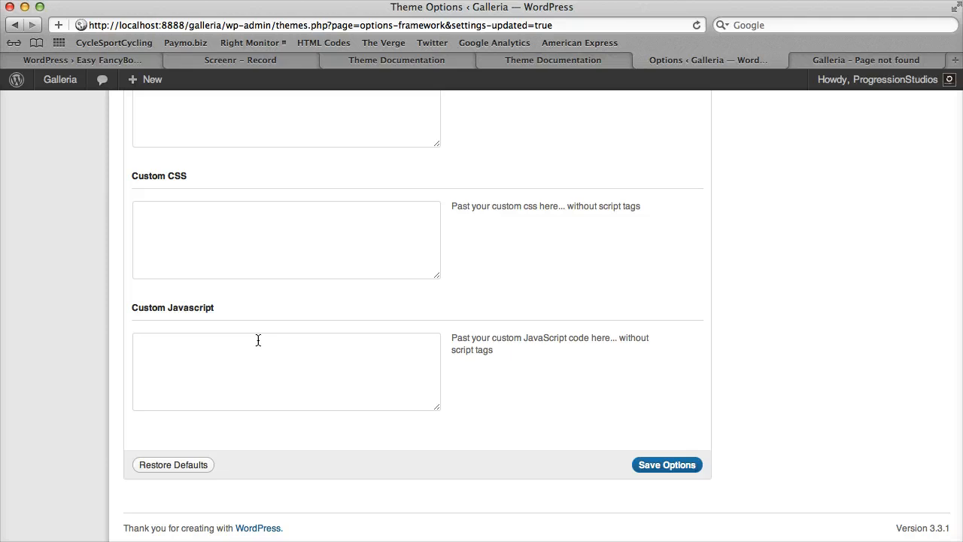
pyautogui.scroll(10, 258, 341)
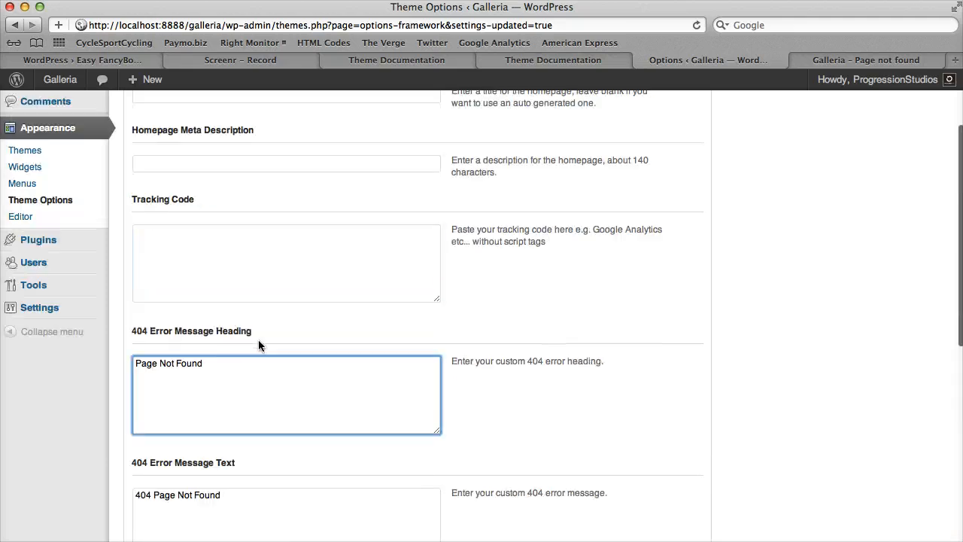
pyautogui.click(193, 119)
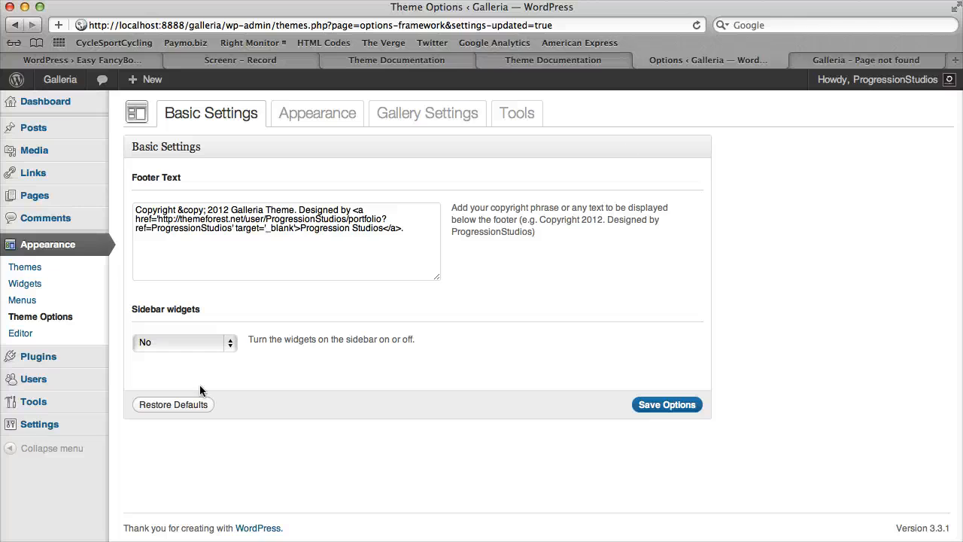